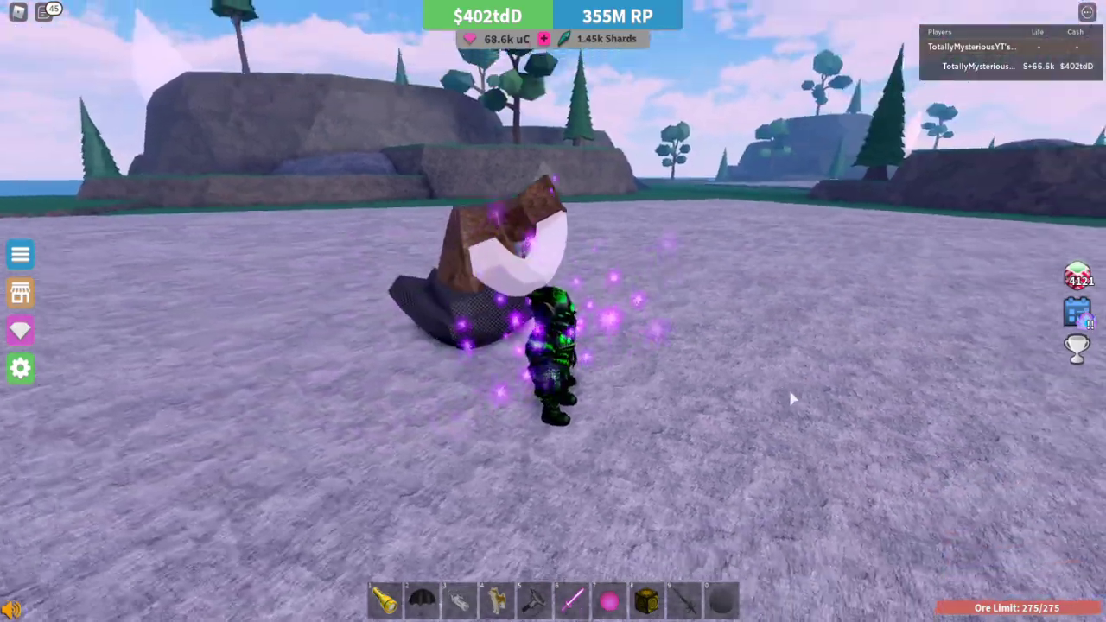
# - Repeatedly place and pick up the Bazingium Mine at several ground spots near the character
pyautogui.click(788, 387)
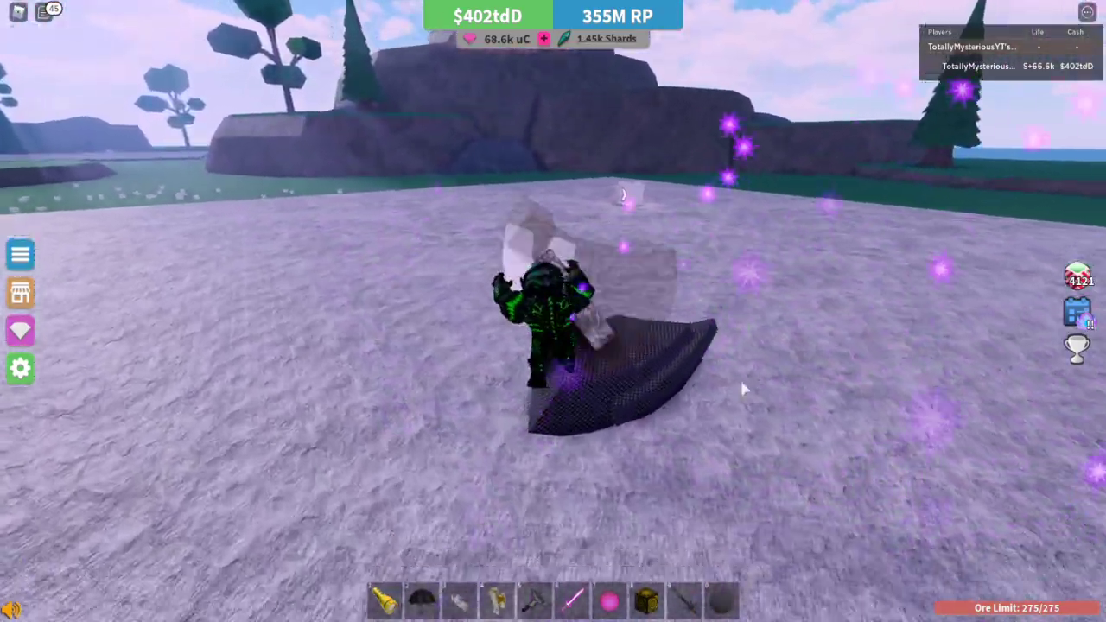
pyautogui.press('e')
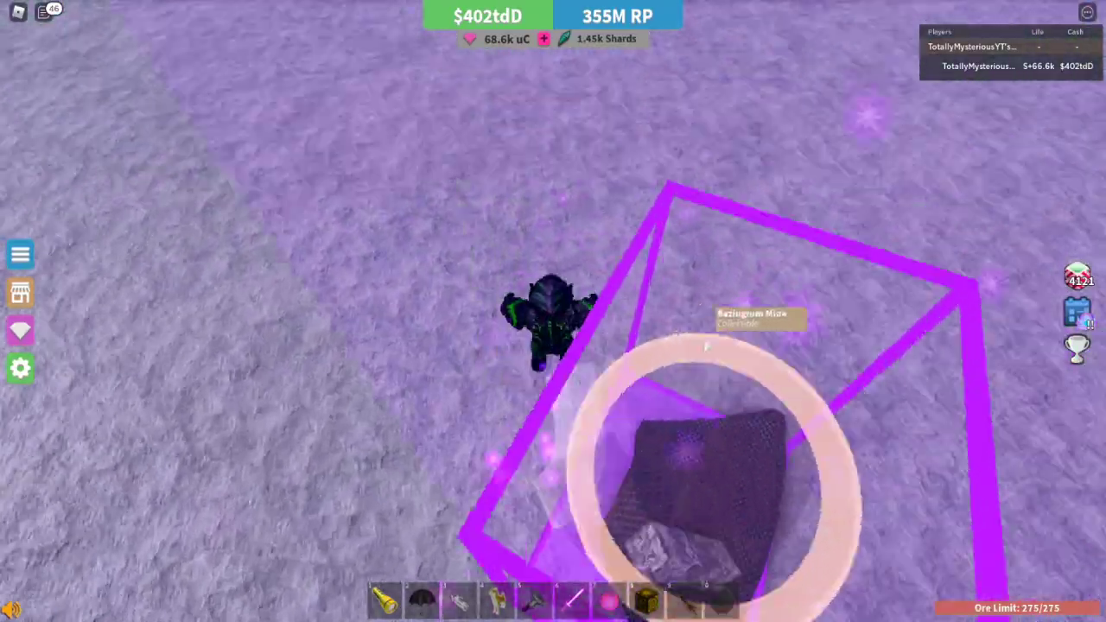
pyautogui.click(740, 377)
pyautogui.press('e')
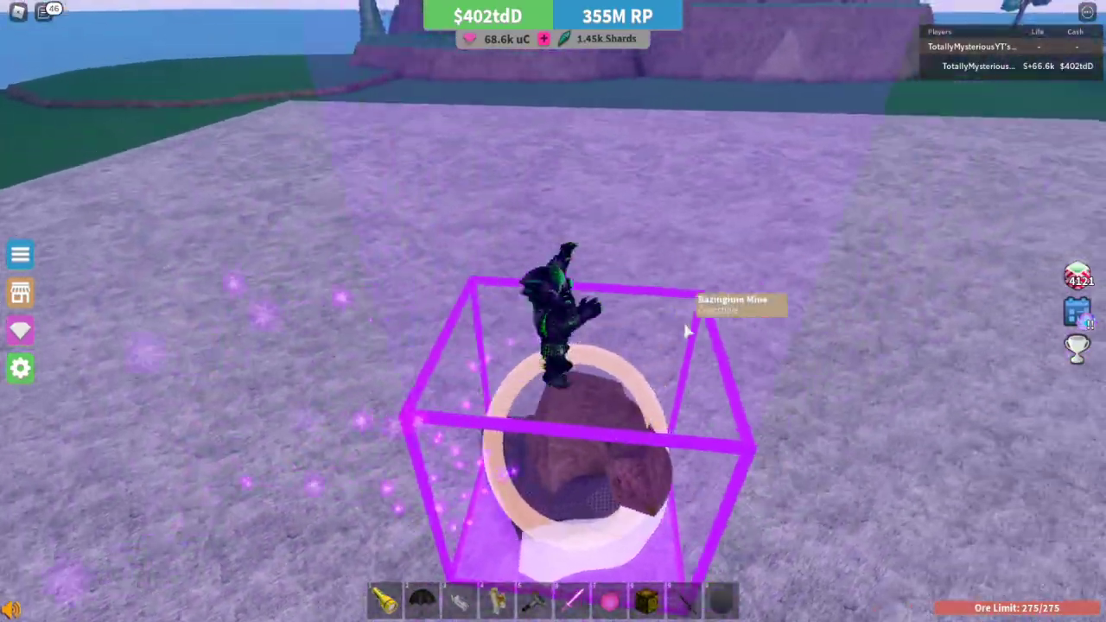
pyautogui.click(683, 320)
pyautogui.press('e')
pyautogui.click(682, 319)
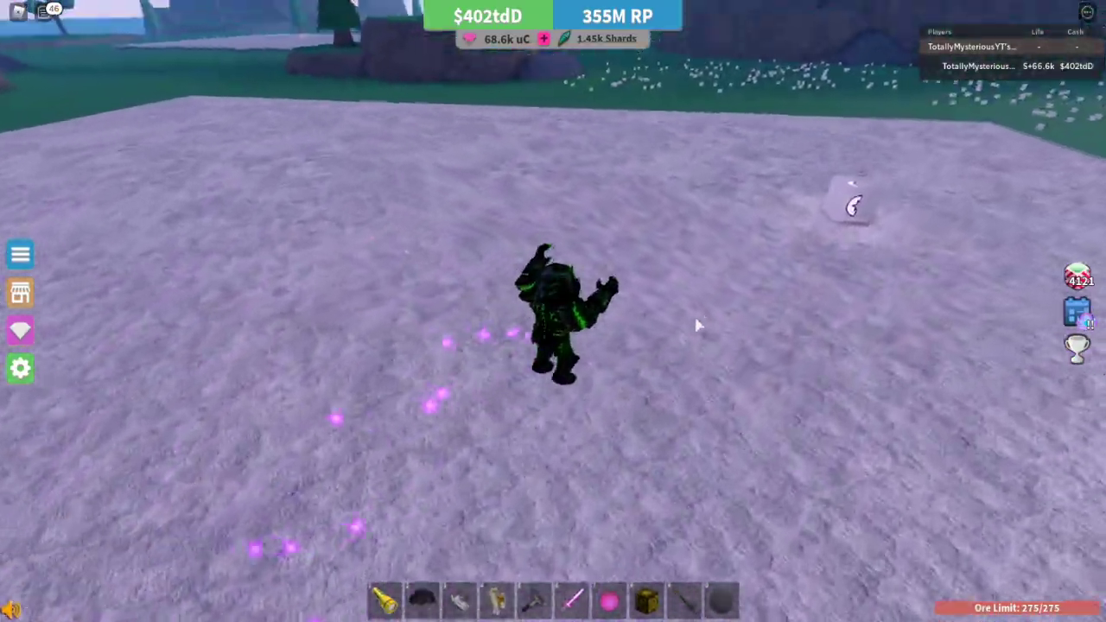
pyautogui.press('e')
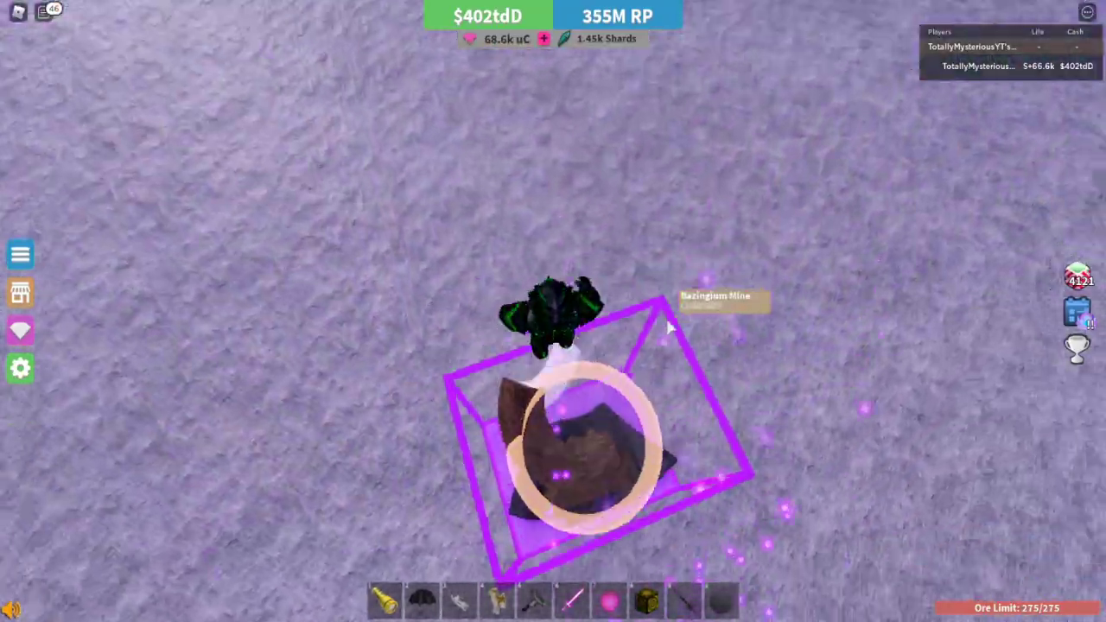
pyautogui.click(670, 326)
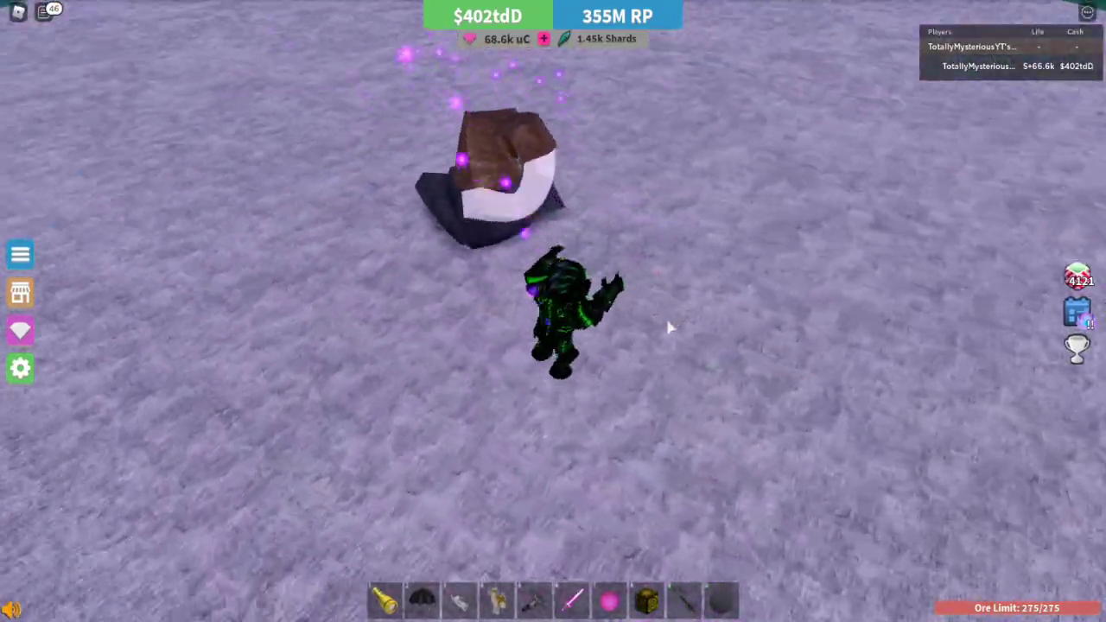
pyautogui.press('e')
pyautogui.click(669, 327)
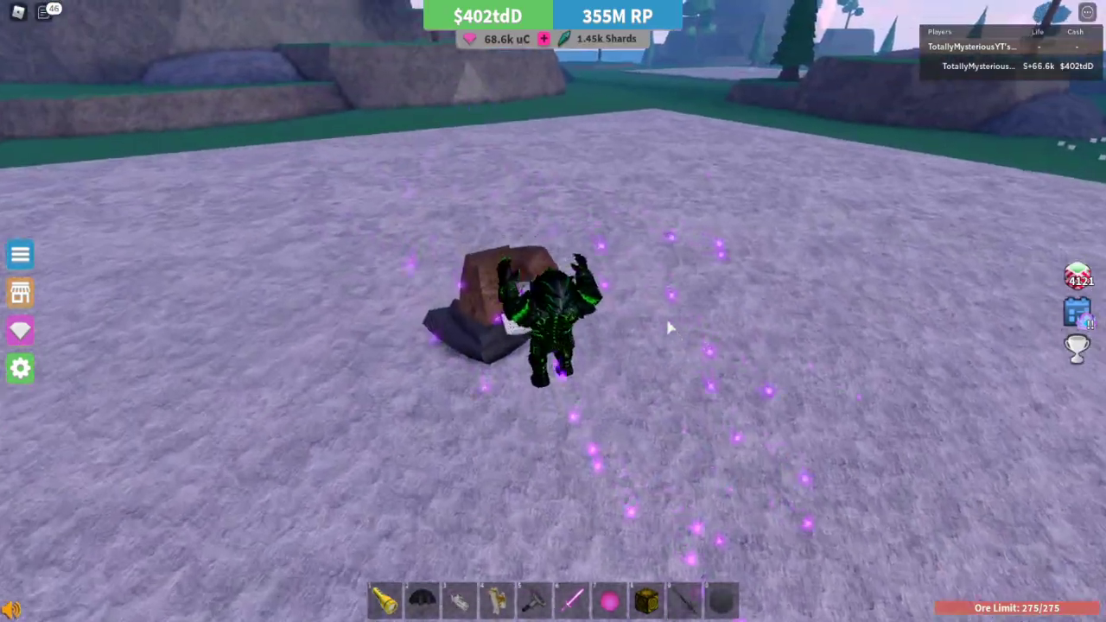
pyautogui.press('e')
pyautogui.click(665, 316)
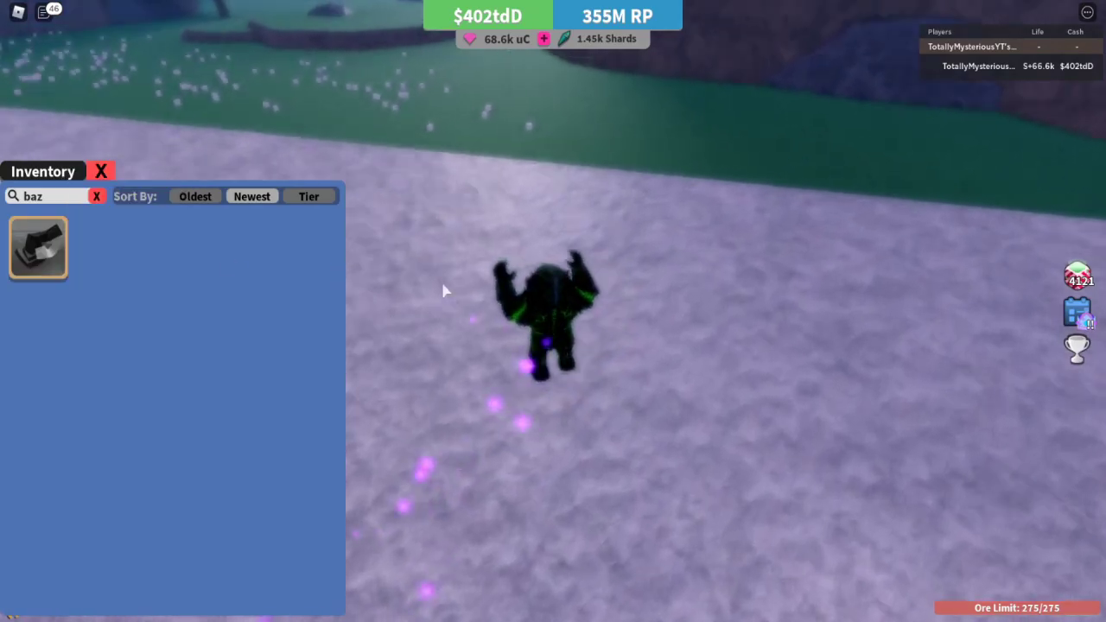
# - Pick up the placed Bazingium Mine and set it down again nearby
pyautogui.moveTo(440, 290); pyautogui.dragTo(707, 200)
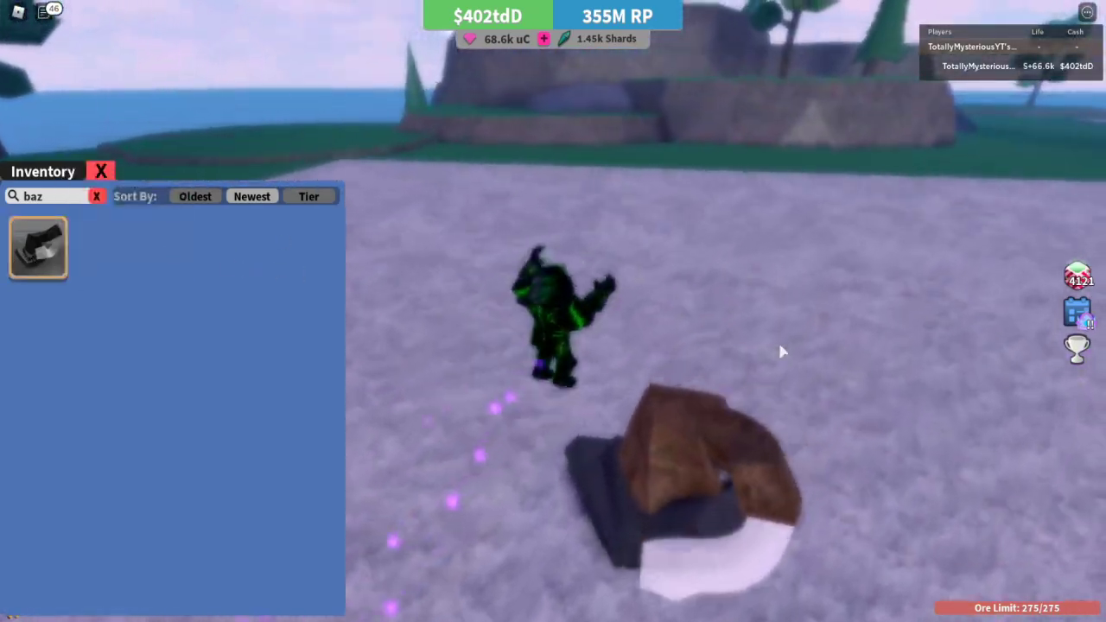
pyautogui.click(778, 341)
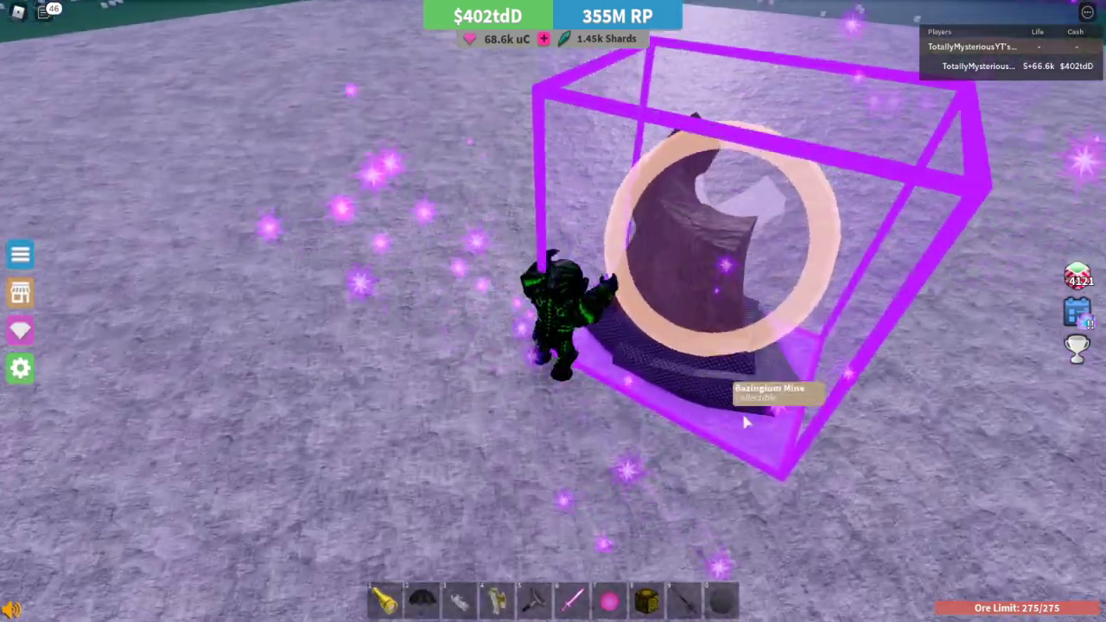
pyautogui.click(800, 276)
pyautogui.rightClick(604, 264)
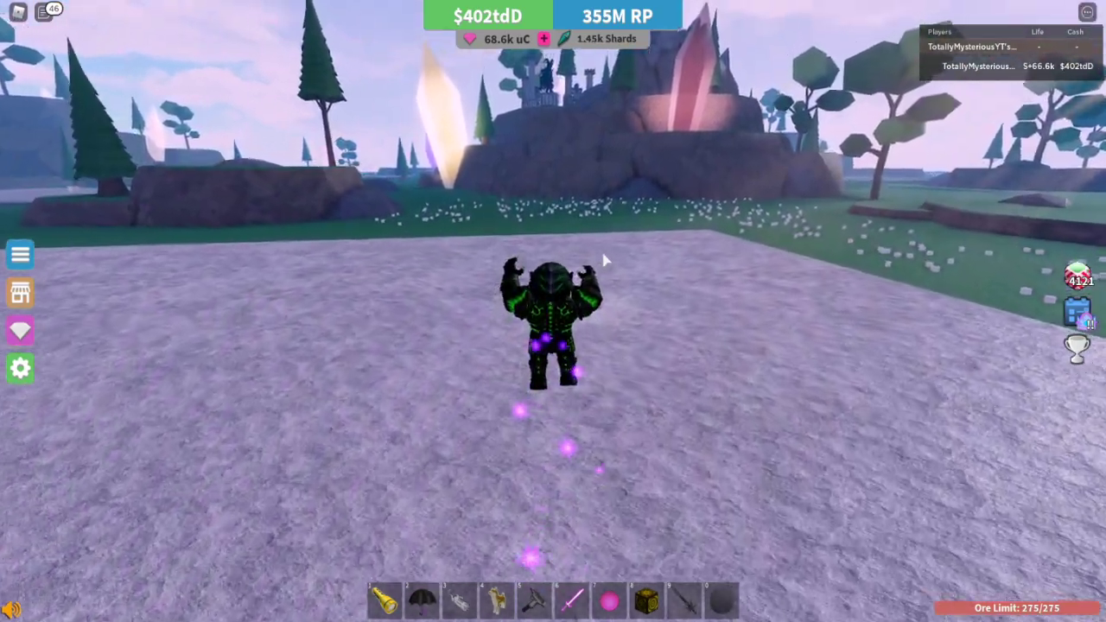
# - Check the inventory's Bazingium Mine count of 134, then close the inventory
pyautogui.press('e')
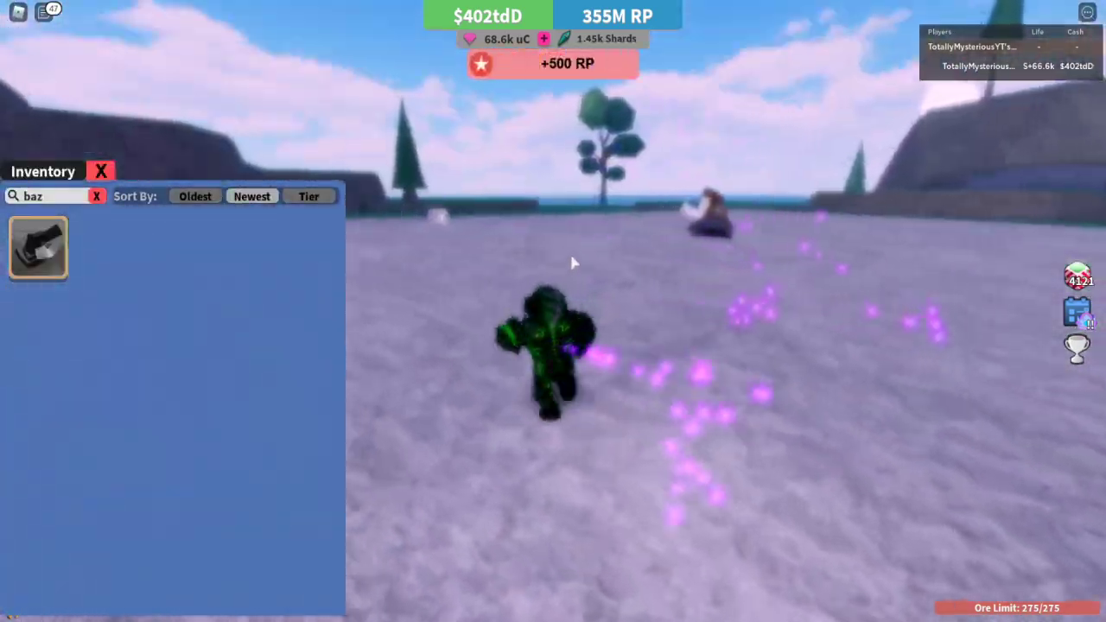
pyautogui.press('w')
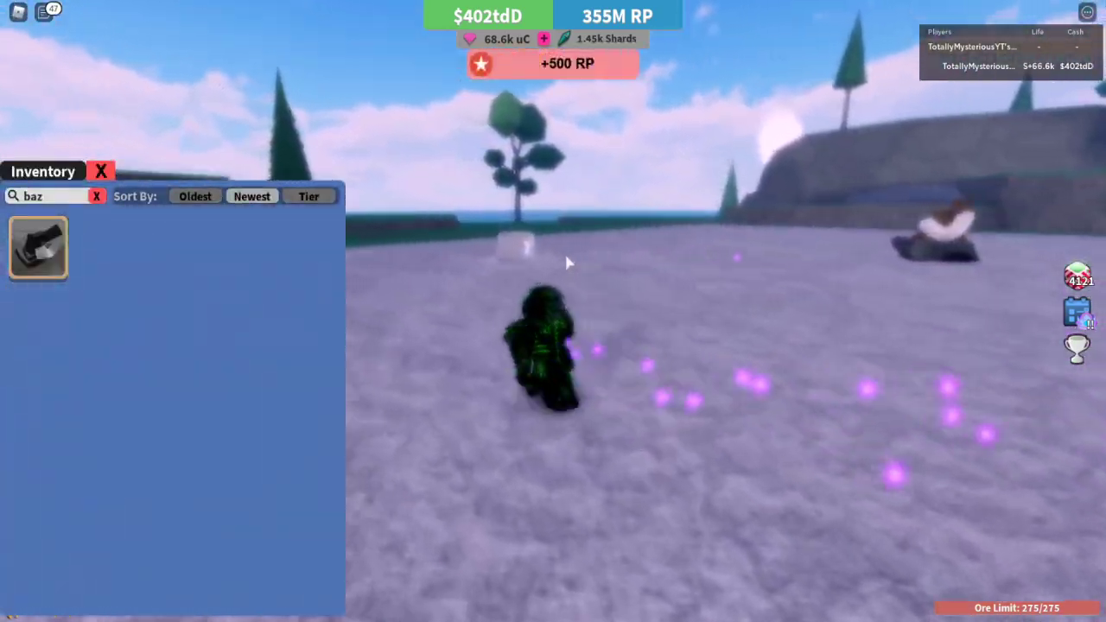
pyautogui.press('e')
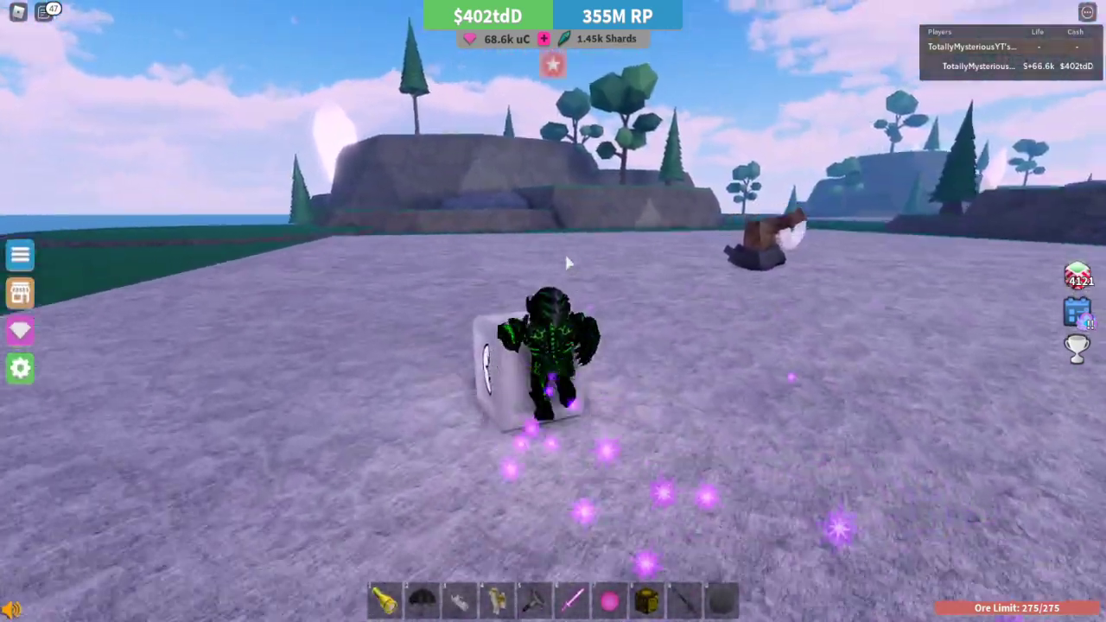
# - Walk into the crate on the field to collect the +500 RP reward
pyautogui.press('w')
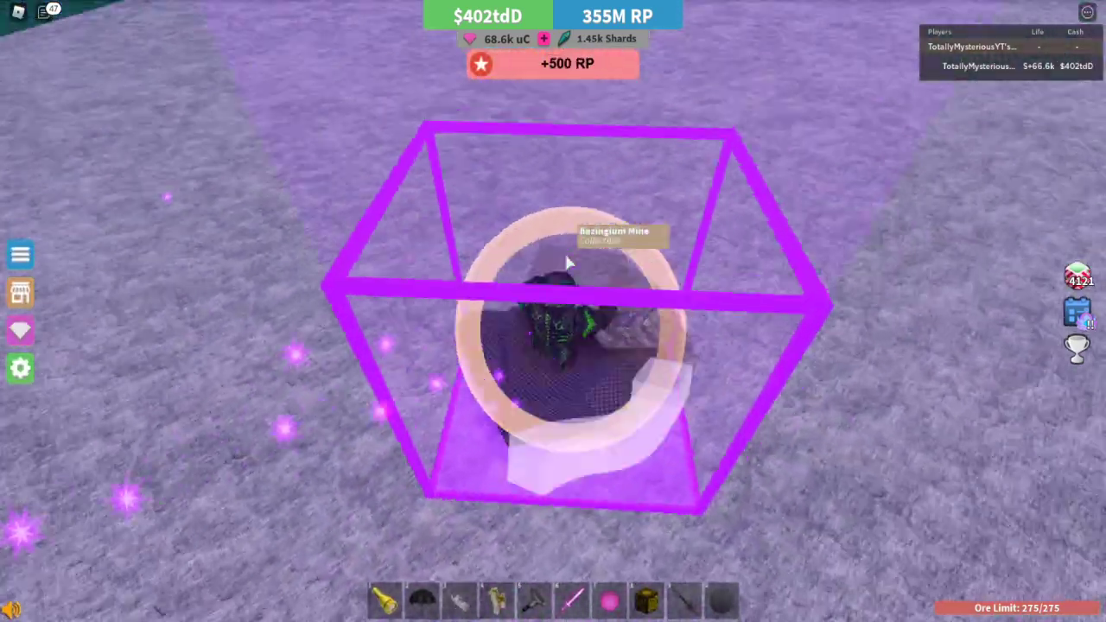
pyautogui.press('w')
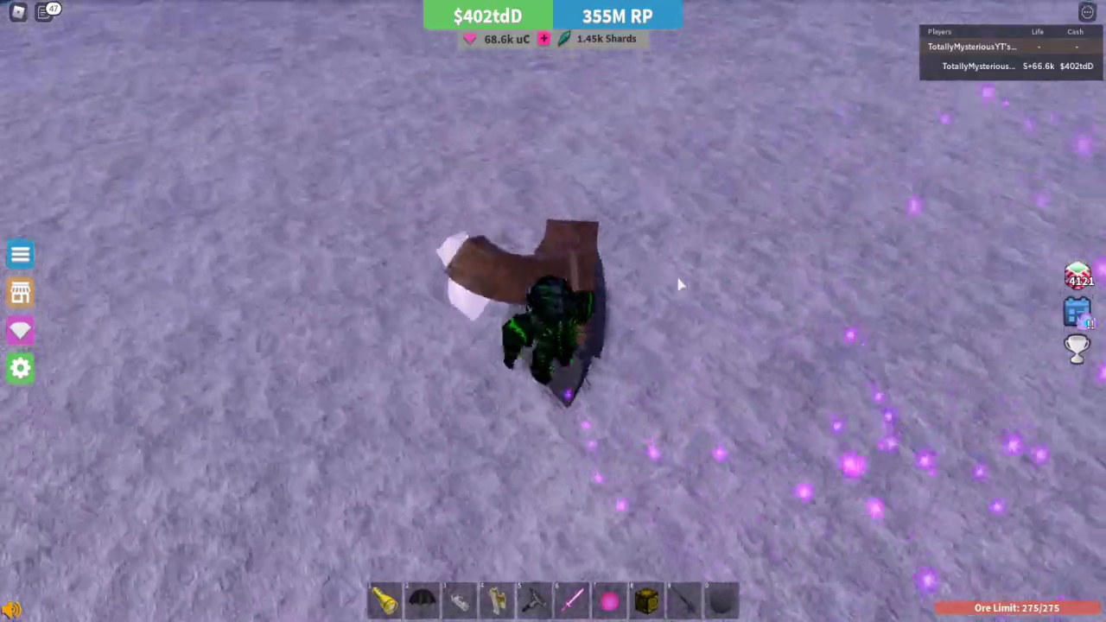
pyautogui.press('w')
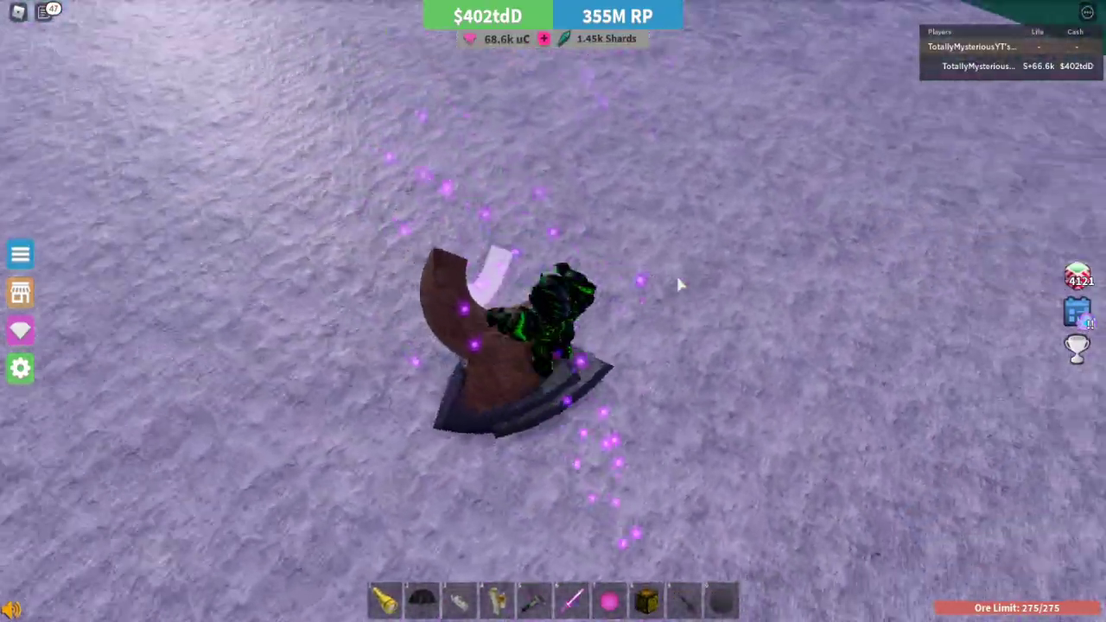
# - Carry the Bazingium Mine to a new spot and set it down
pyautogui.press('w')
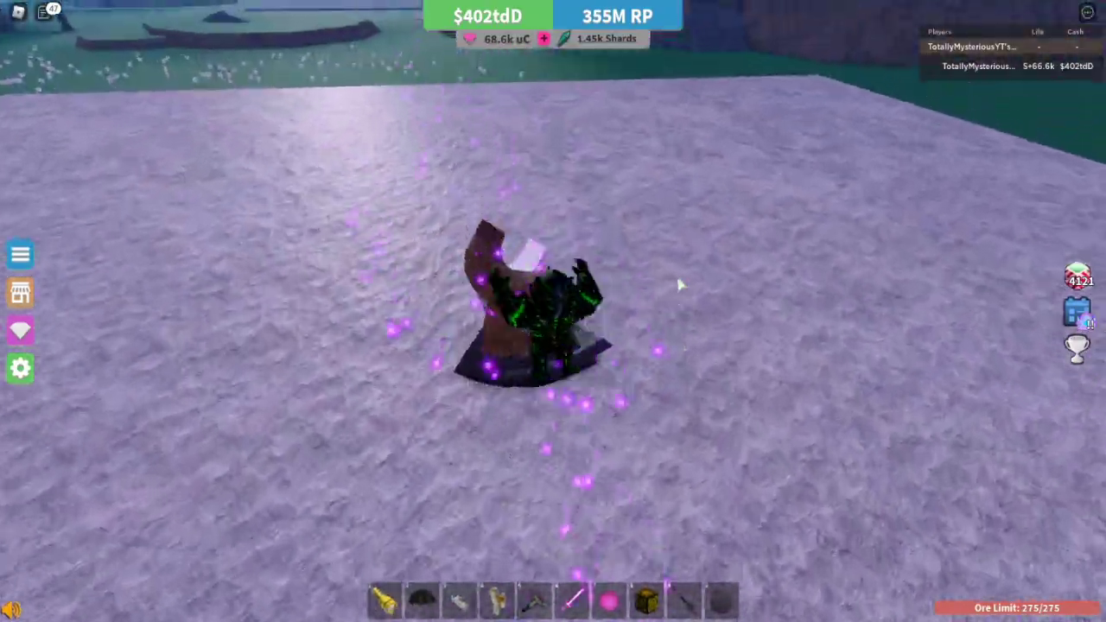
pyautogui.press('w')
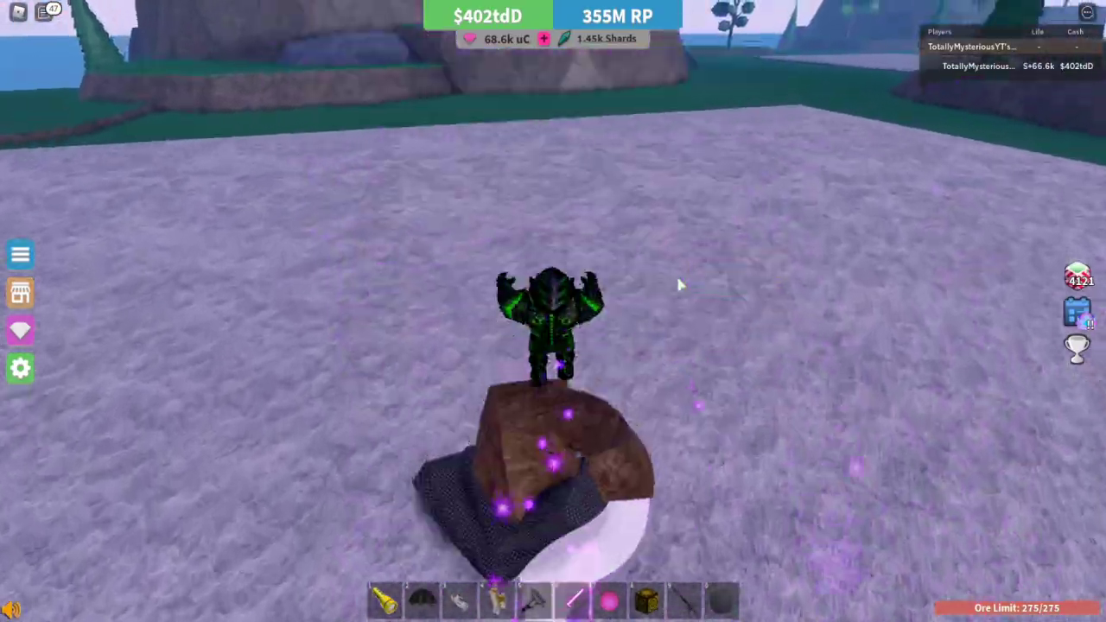
pyautogui.press('w')
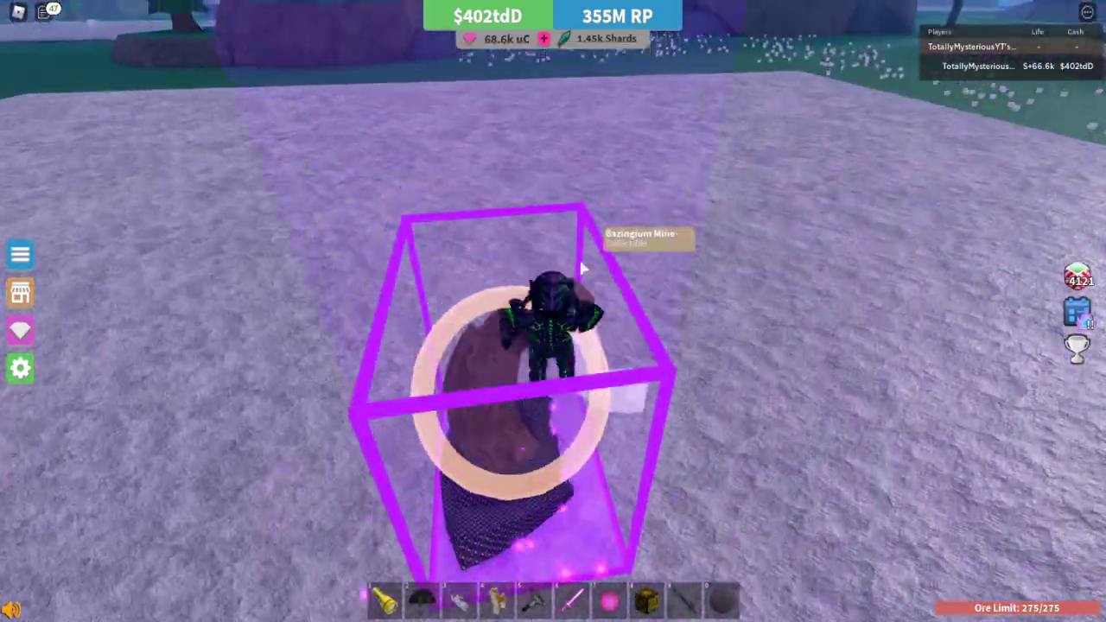
pyautogui.click(635, 207)
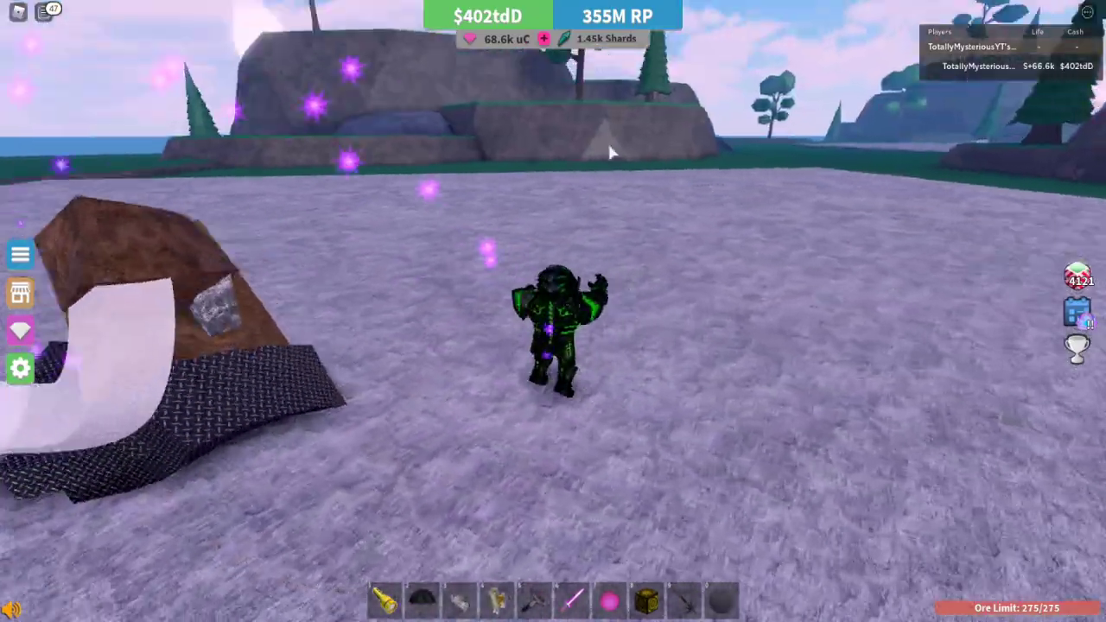
pyautogui.press('w')
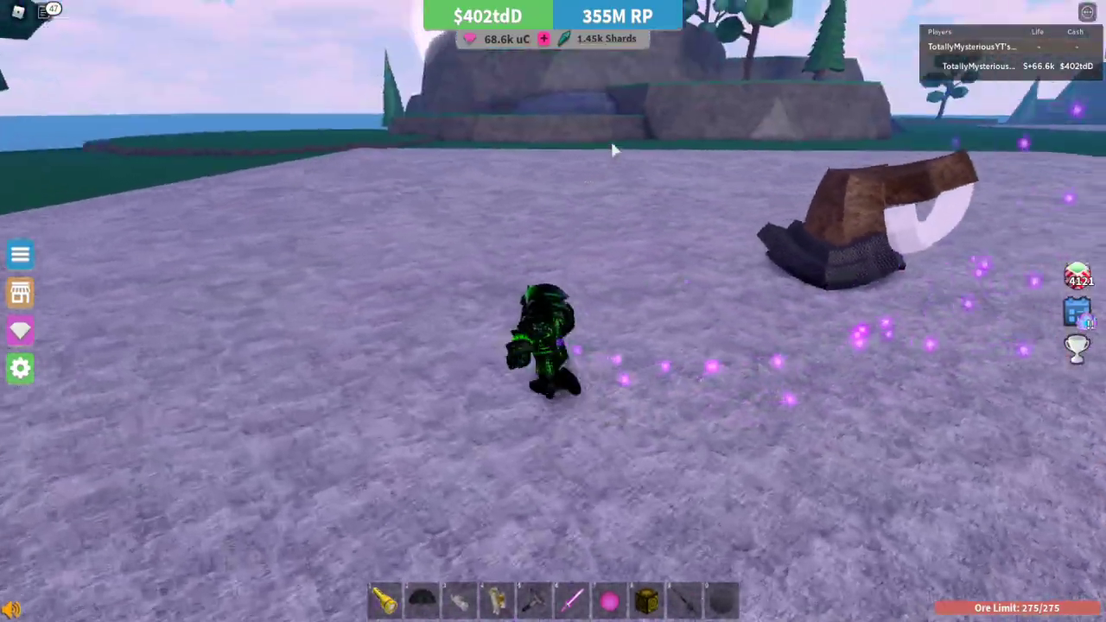
pyautogui.press('w')
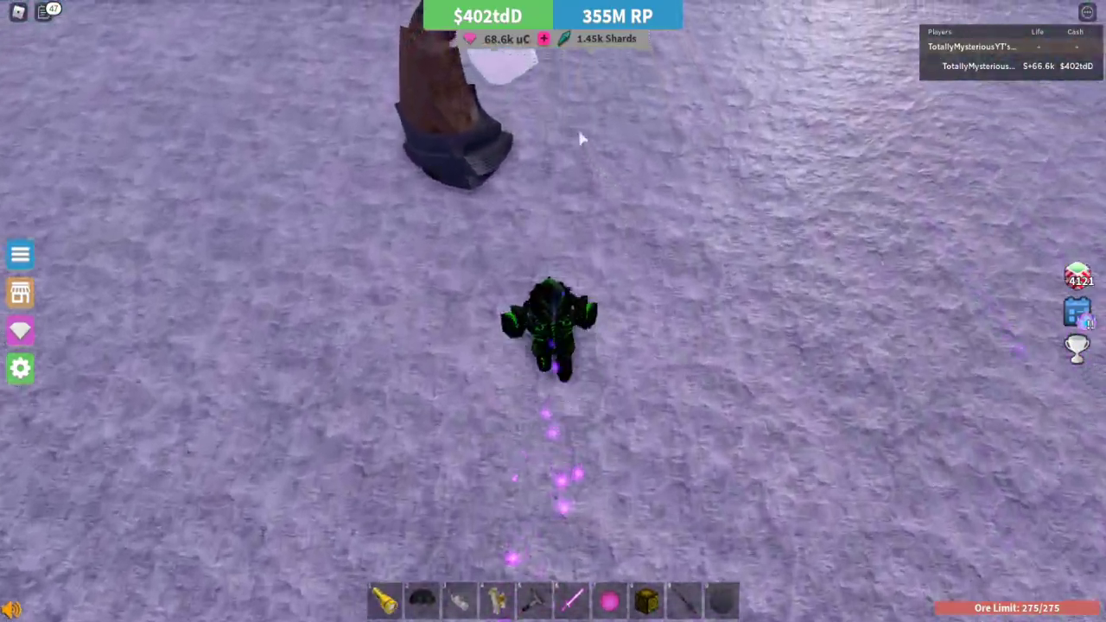
# - In the shop's Droppers category, select the $50 Basic Iron Mine
pyautogui.press('e')
pyautogui.press('w')
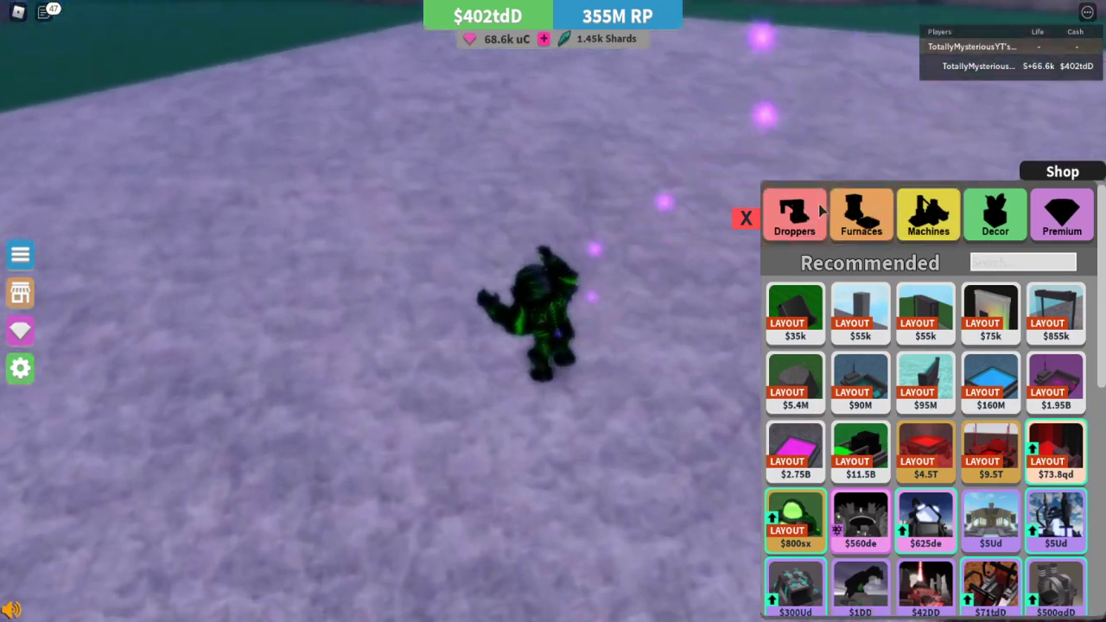
pyautogui.click(794, 214)
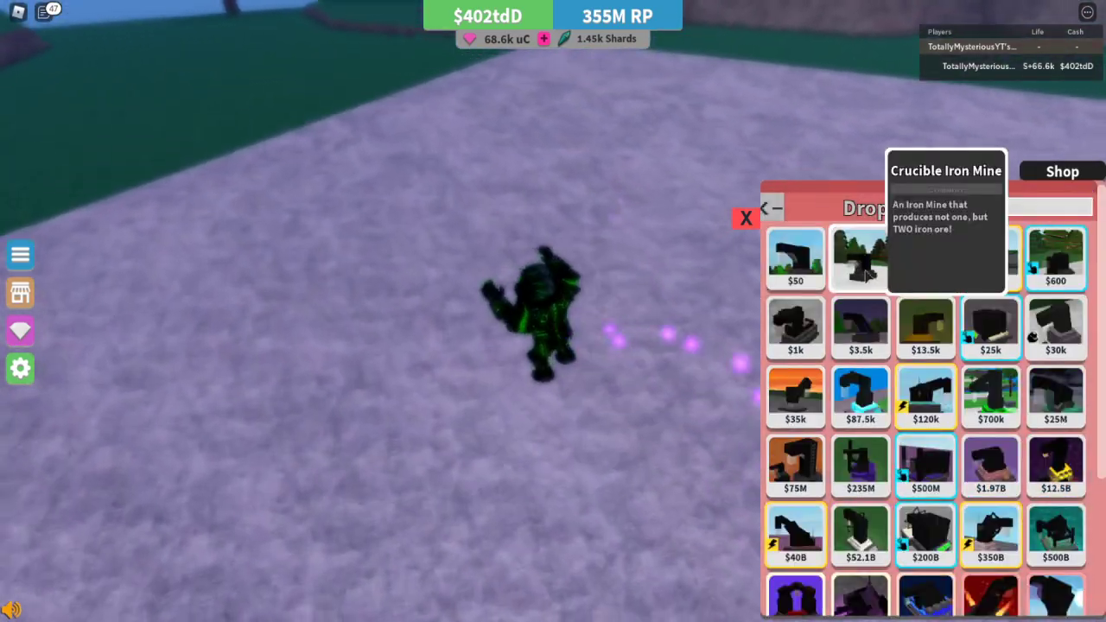
pyautogui.click(796, 257)
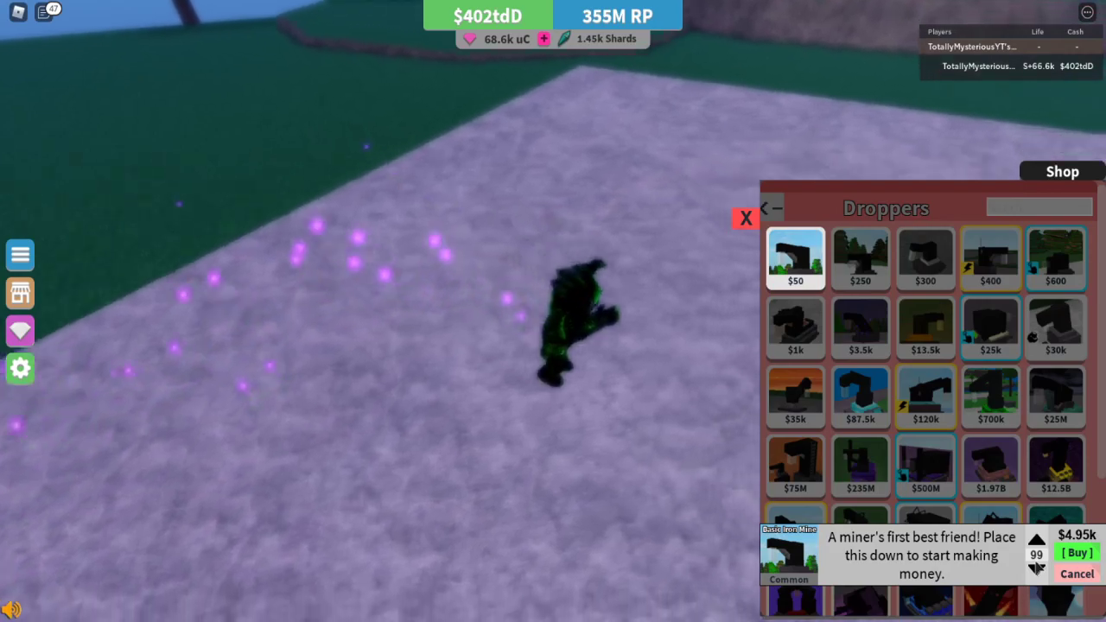
# - Buy several batches of 99 Basic Iron Mines
pyautogui.click(1077, 553)
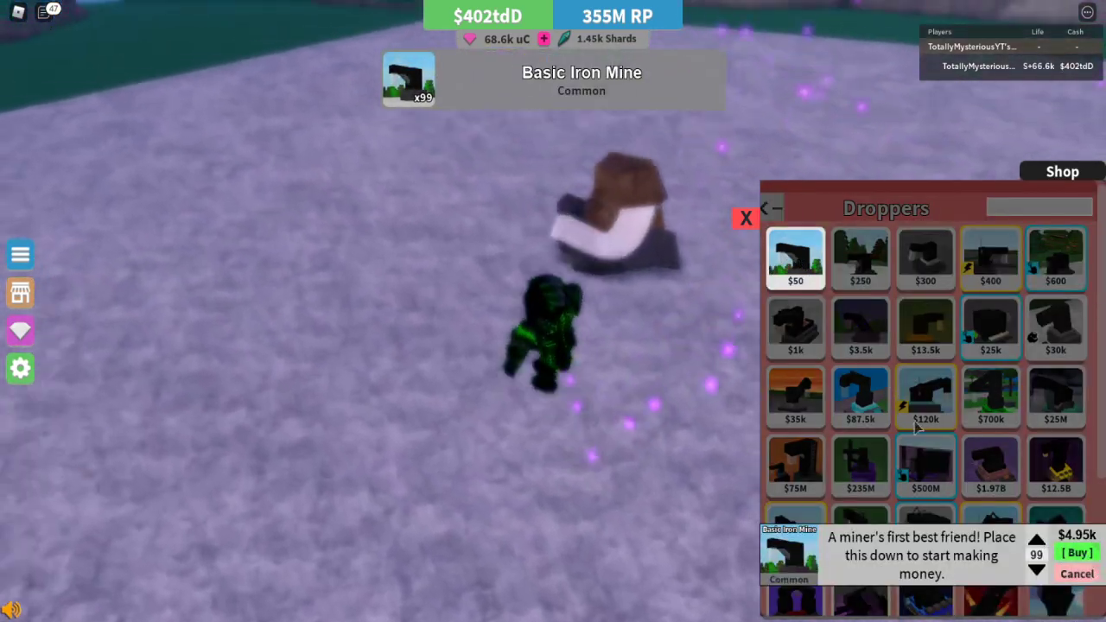
pyautogui.click(1077, 553)
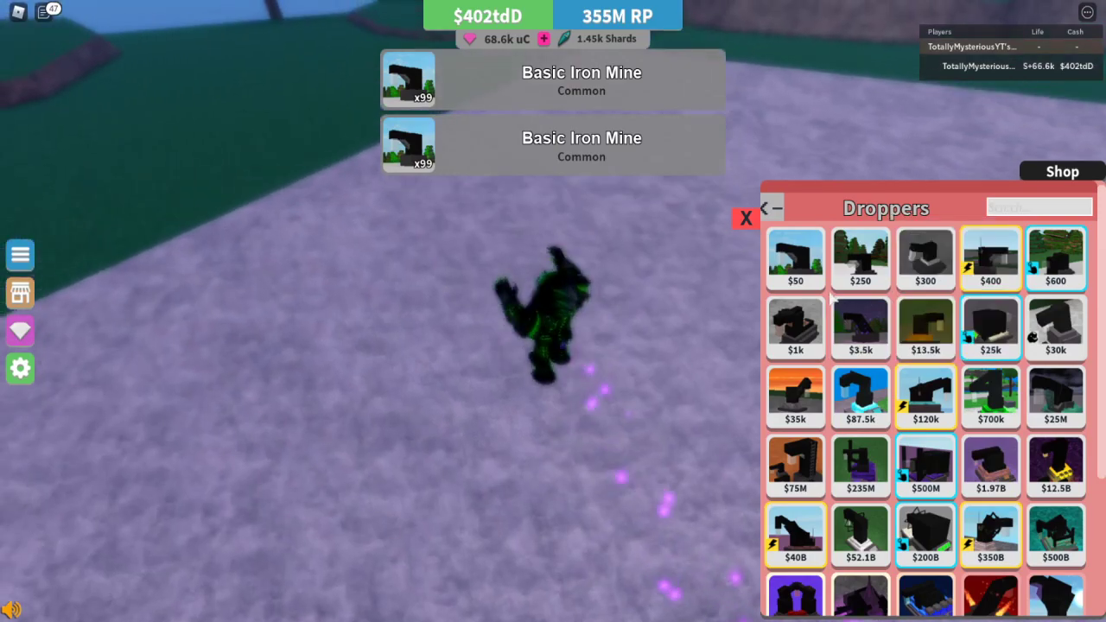
pyautogui.click(795, 257)
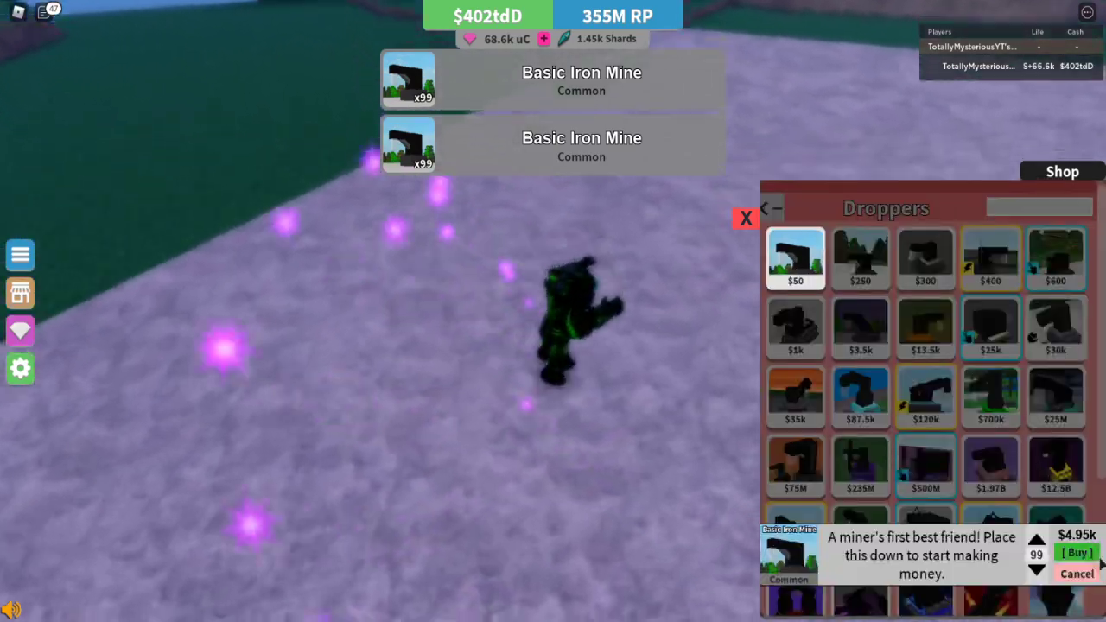
pyautogui.click(1077, 553)
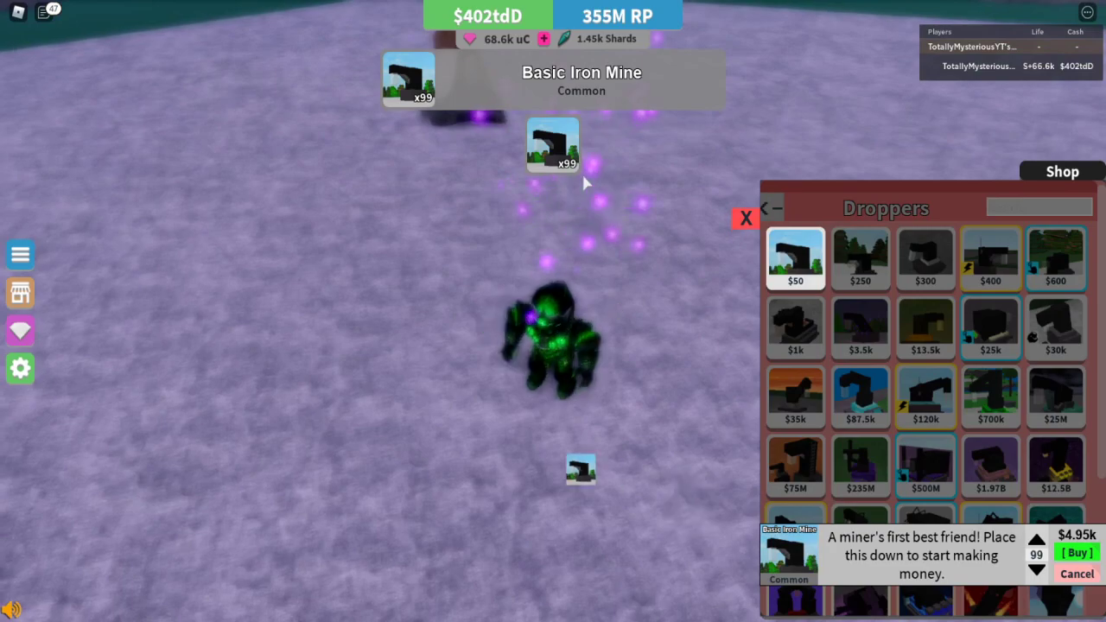
pyautogui.click(1077, 553)
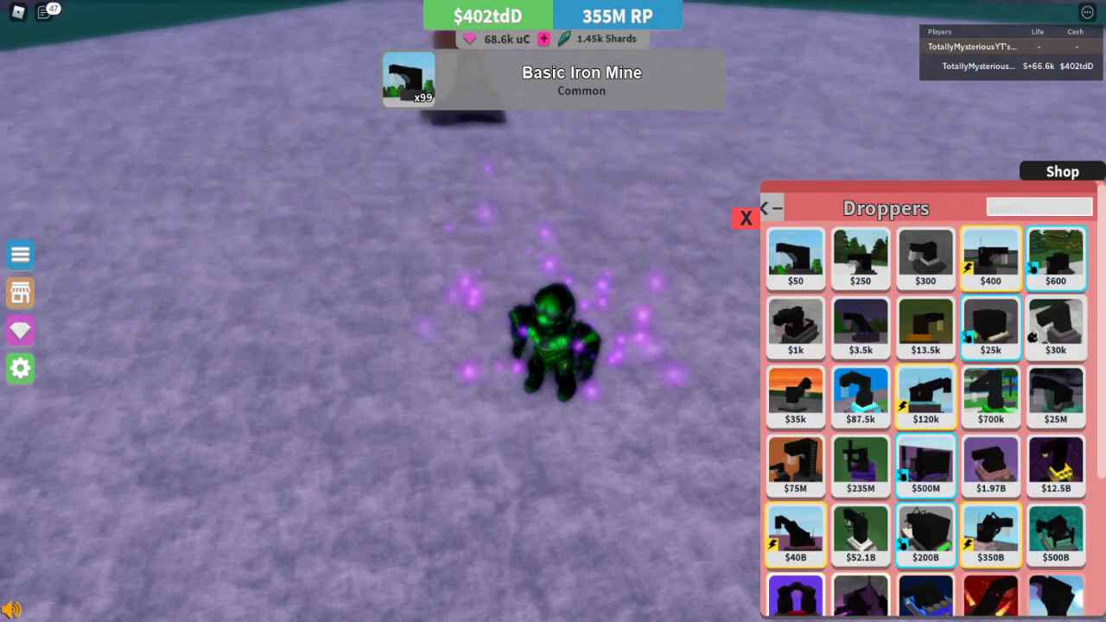
# - Exit fullscreen, close the shop, collect the Bazingium Mine, and shrink the game window
pyautogui.press('F11')
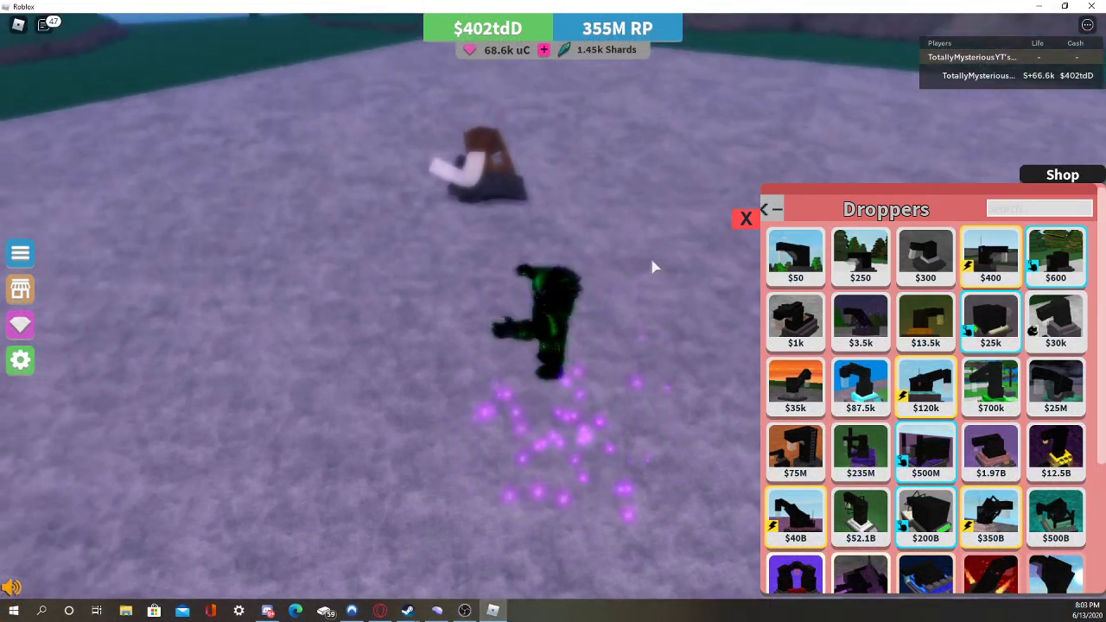
pyautogui.moveTo(653, 266); pyautogui.dragTo(437, 296)
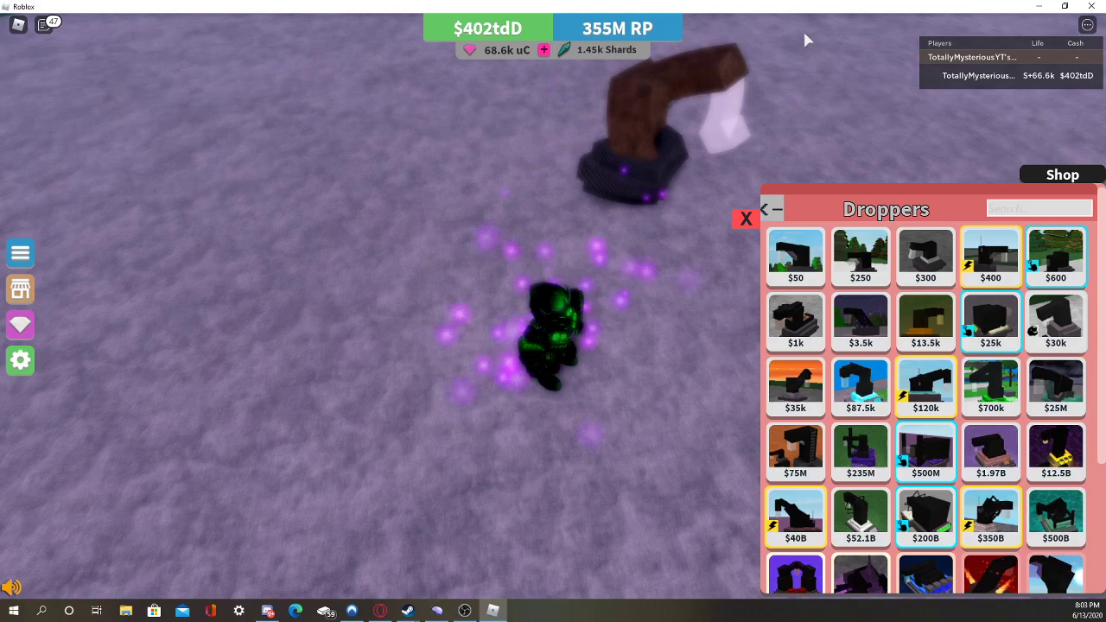
pyautogui.press('e')
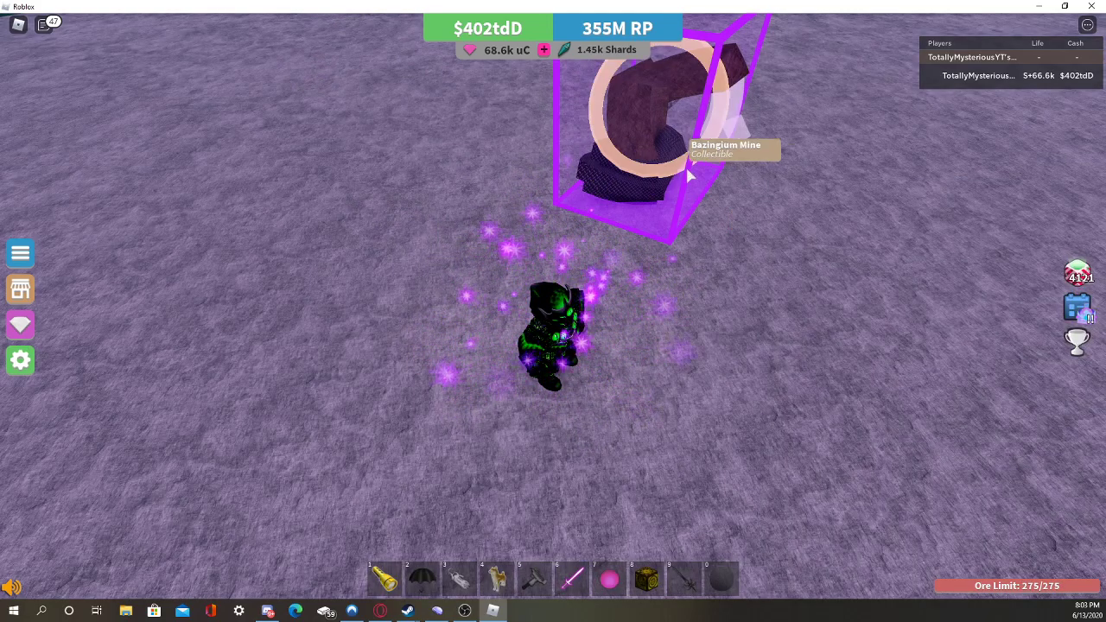
pyautogui.click(661, 151)
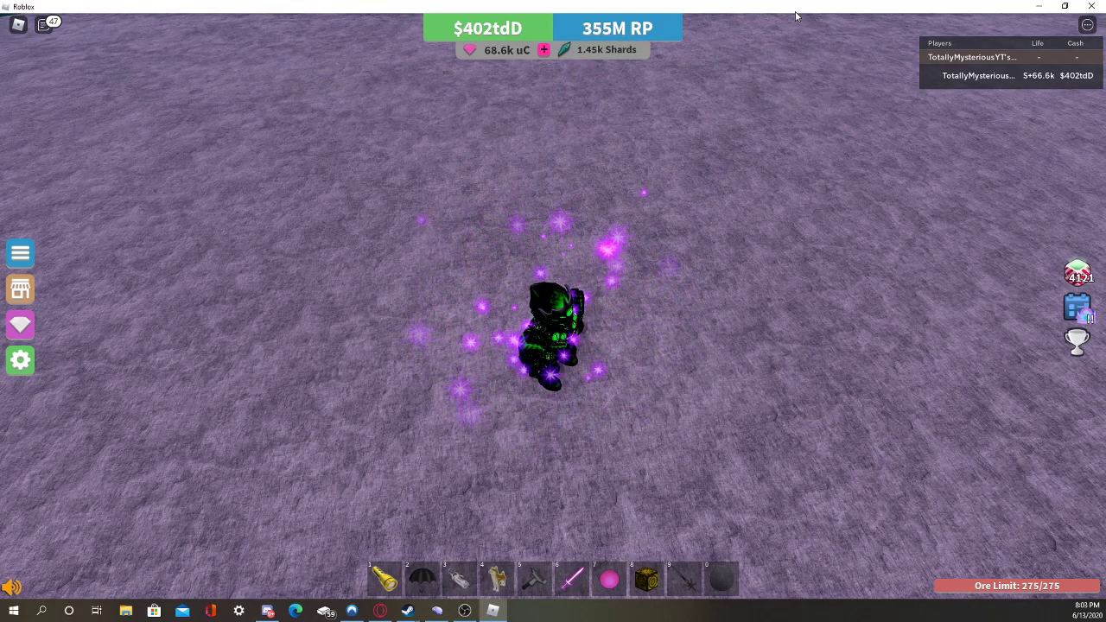
pyautogui.moveTo(796, 16); pyautogui.dragTo(553, 131)
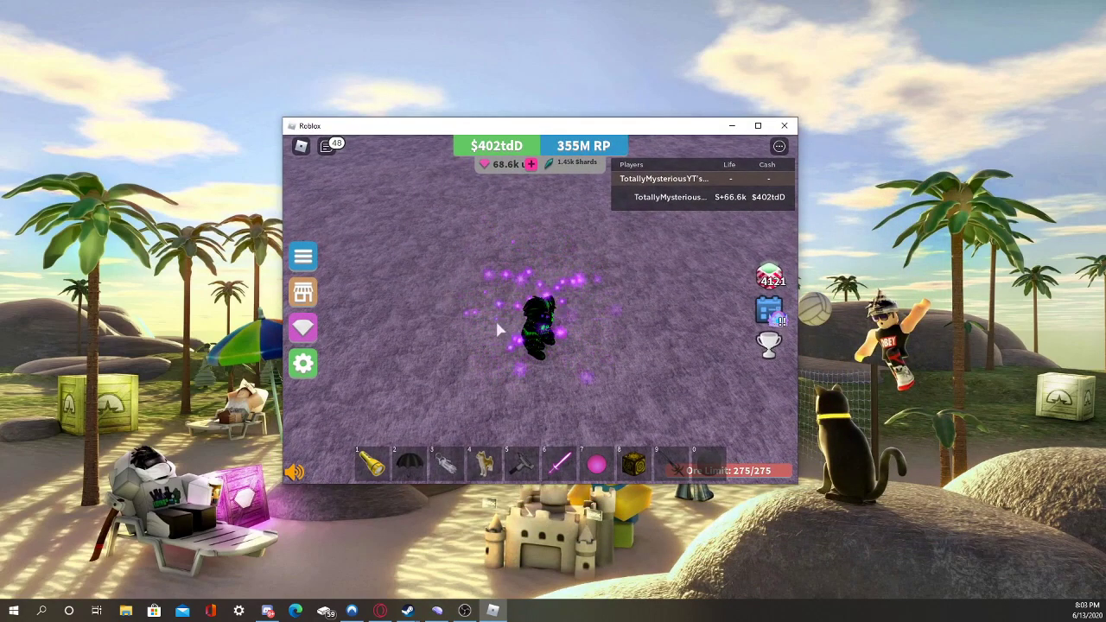
# - Open the inventory from the side menu while walking the character around
pyautogui.click(302, 256)
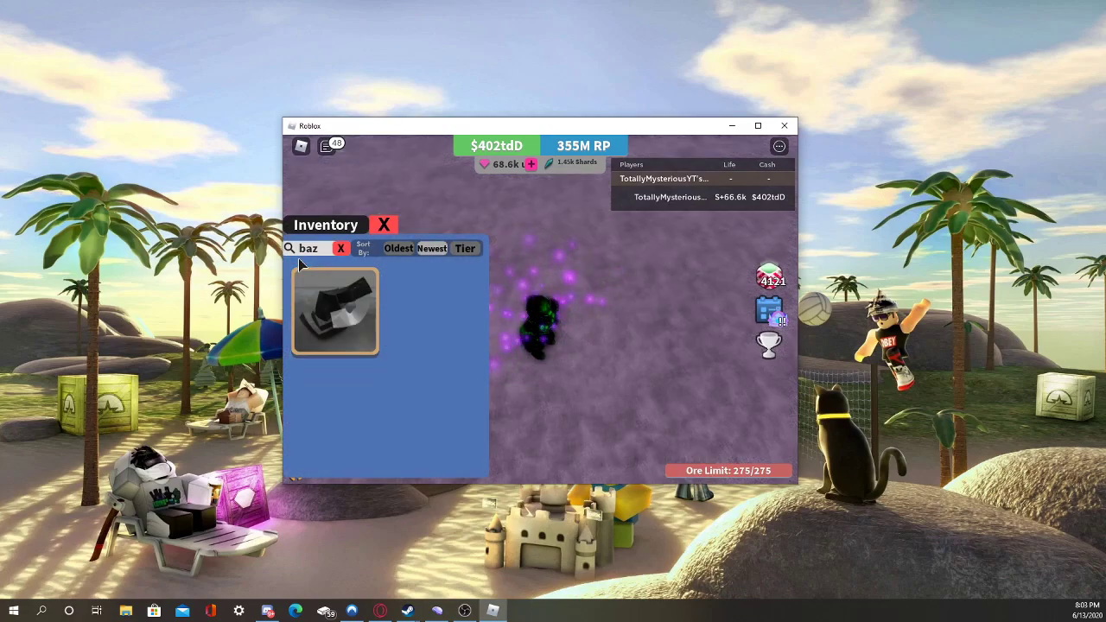
pyautogui.press('w')
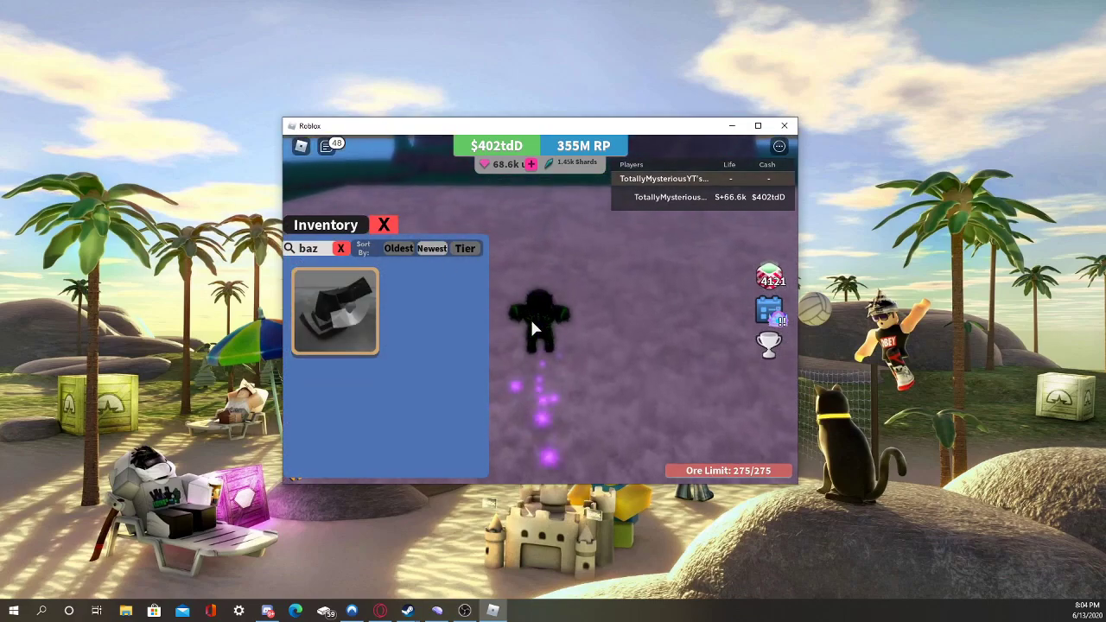
pyautogui.press('w')
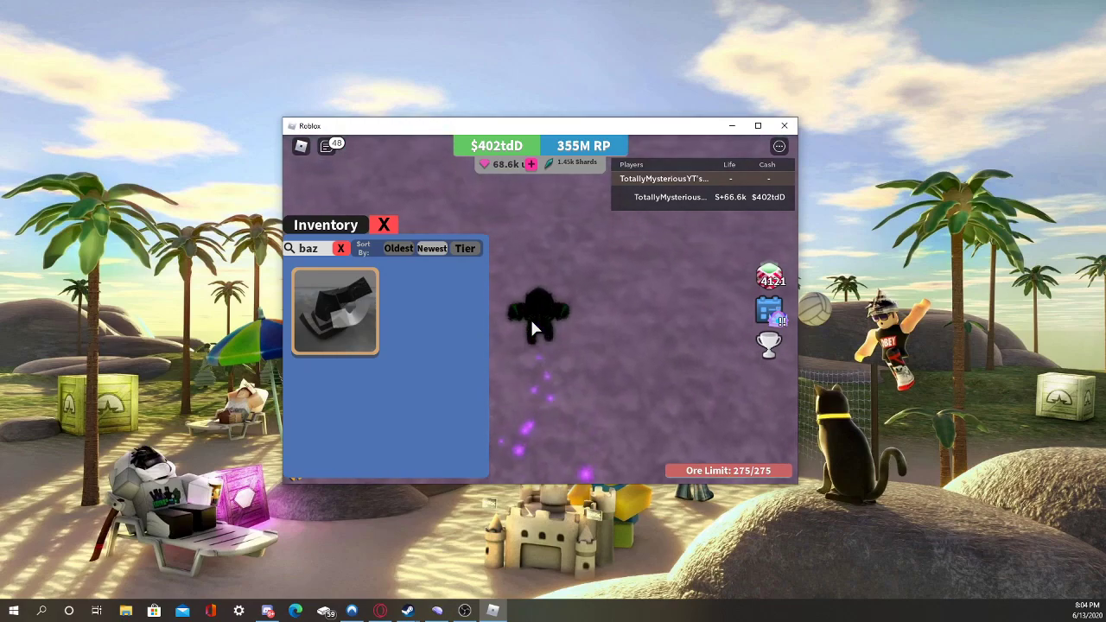
pyautogui.press('w')
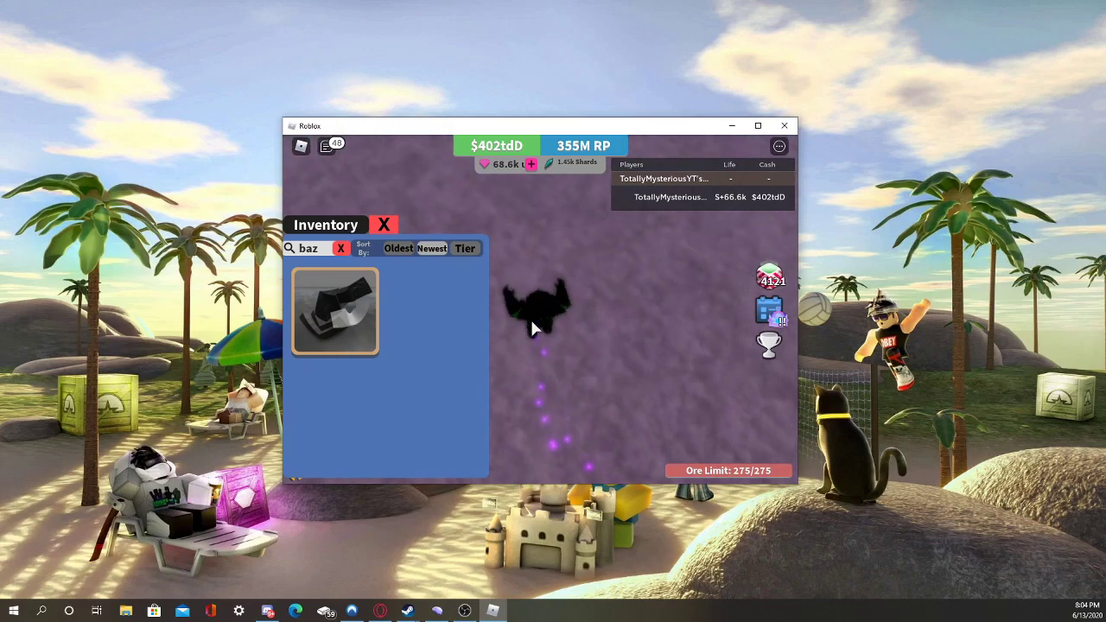
pyautogui.press('w')
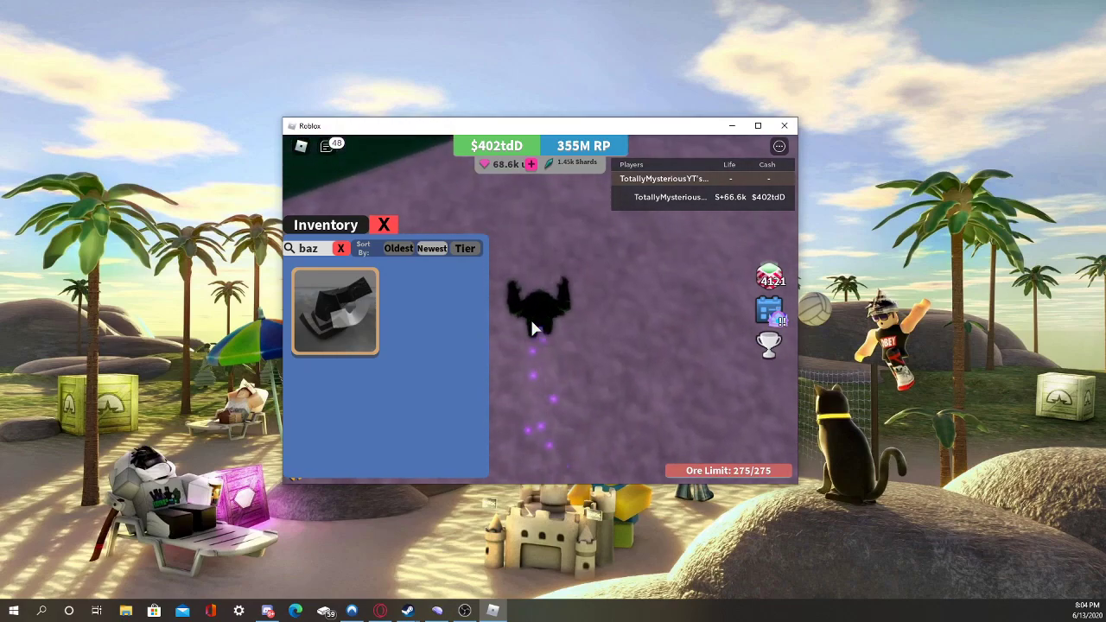
pyautogui.press('w')
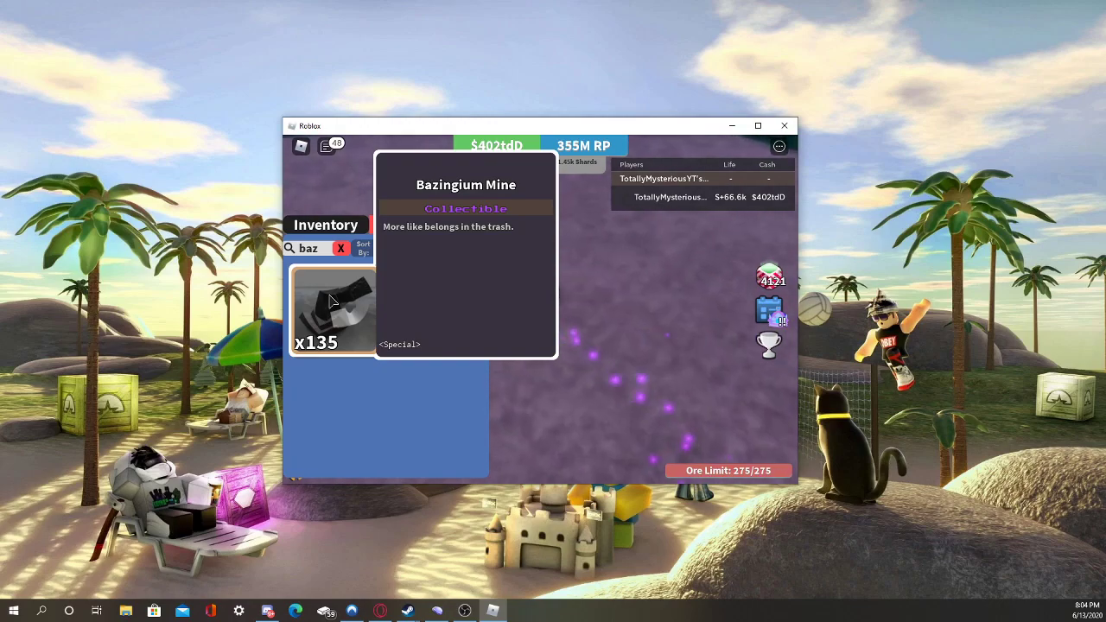
# - Reopen the inventory to confirm 135 Bazingium Mines, then bring up the shop
pyautogui.press('e')
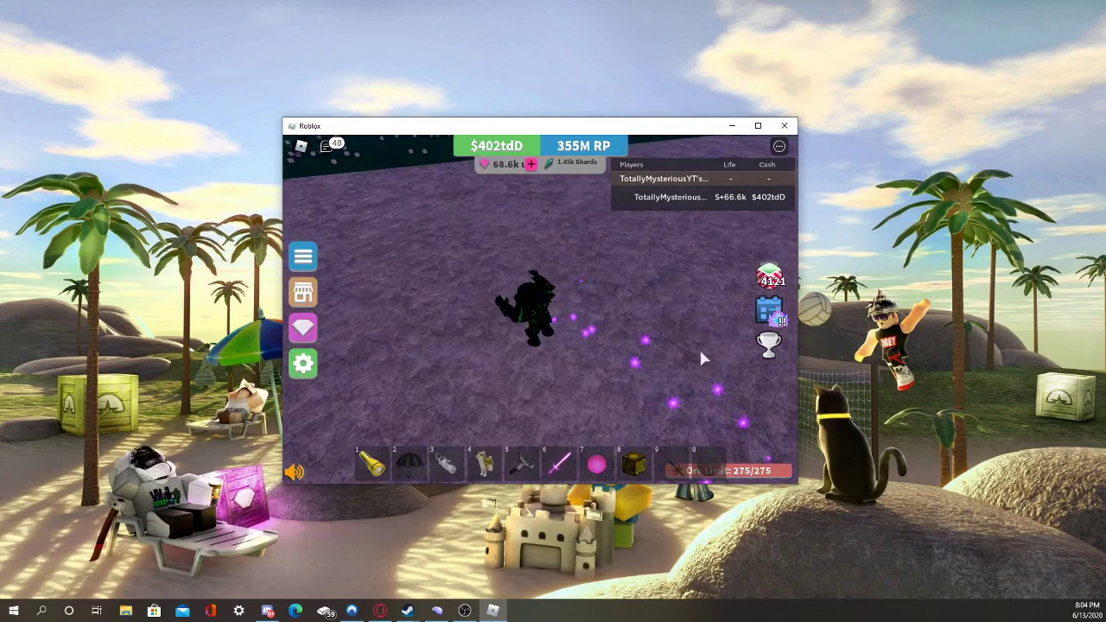
pyautogui.press('e')
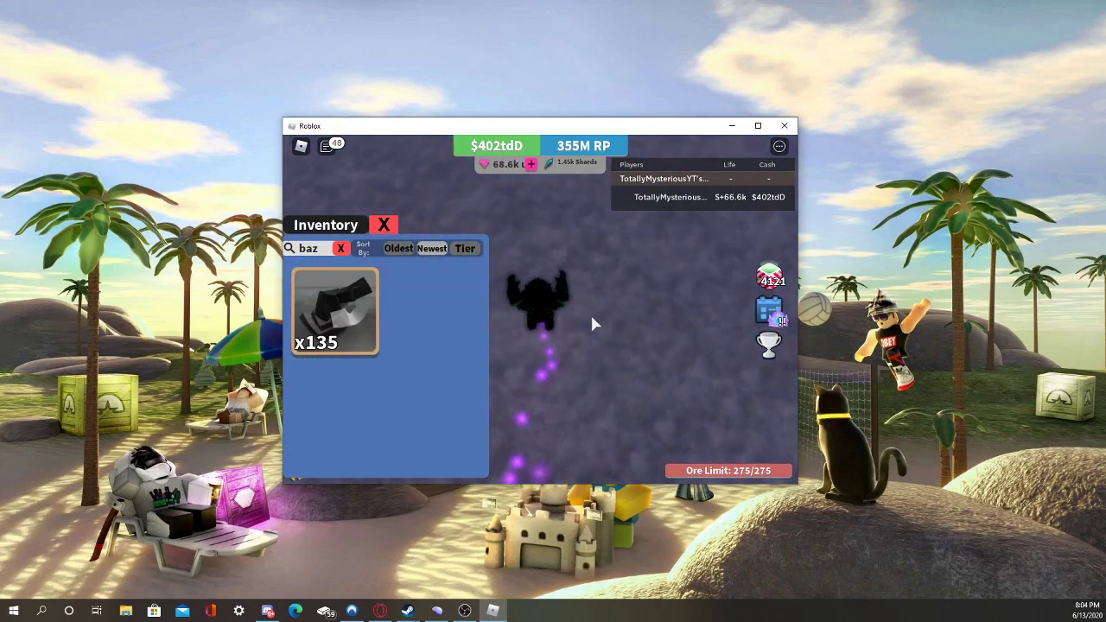
pyautogui.press('f')
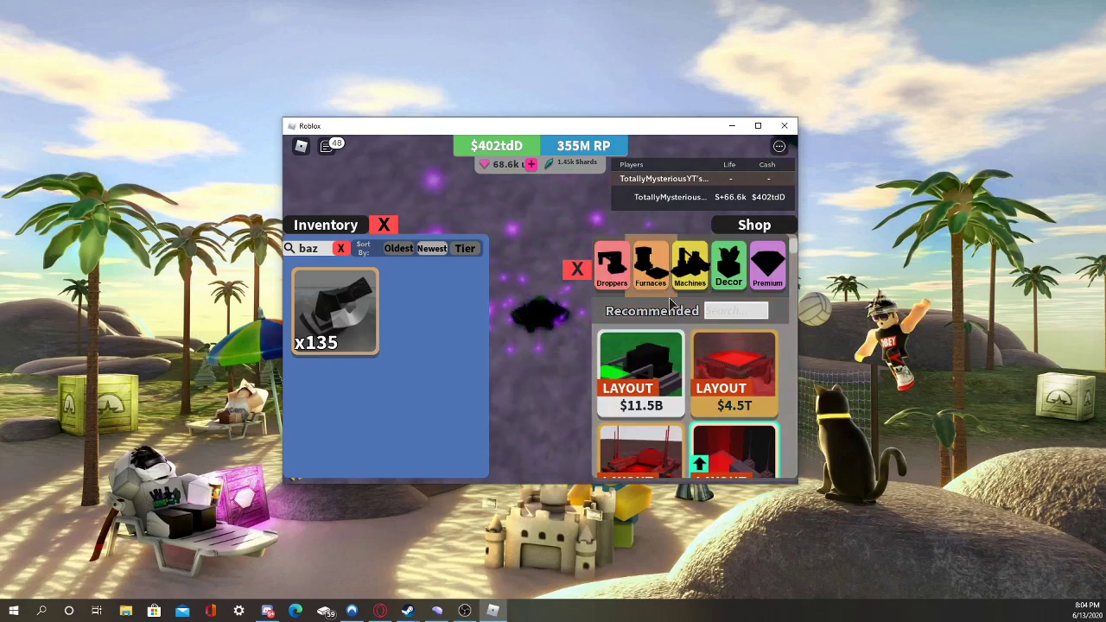
# - Search the shop for 'mine' and buy 99 of the $50 Basic Iron Mine
pyautogui.click(730, 313)
pyautogui.write('minermine')
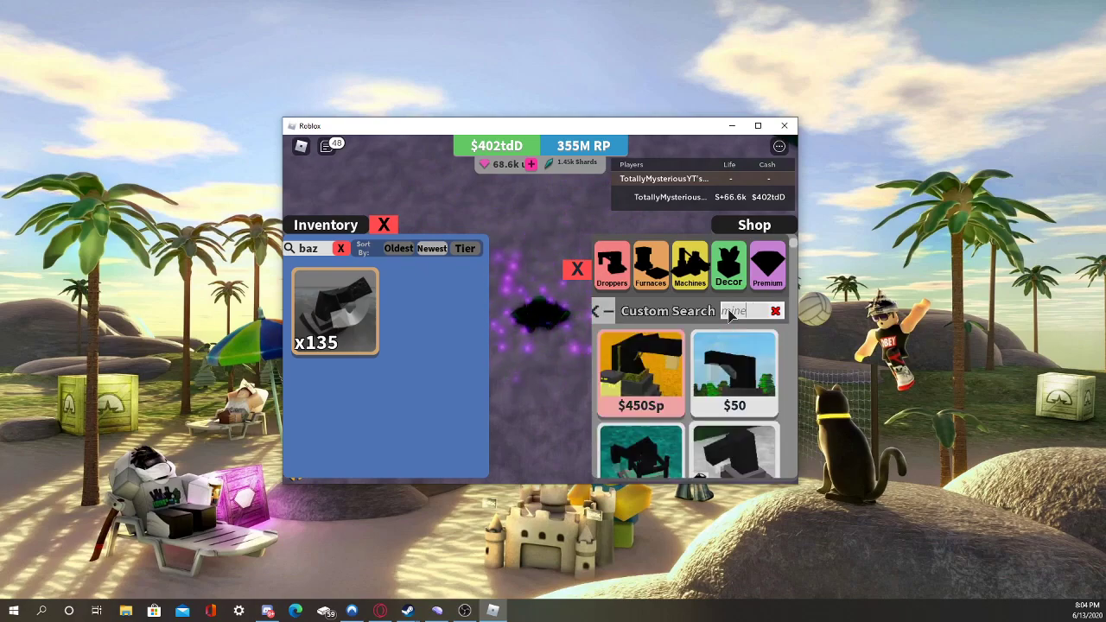
pyautogui.click(734, 371)
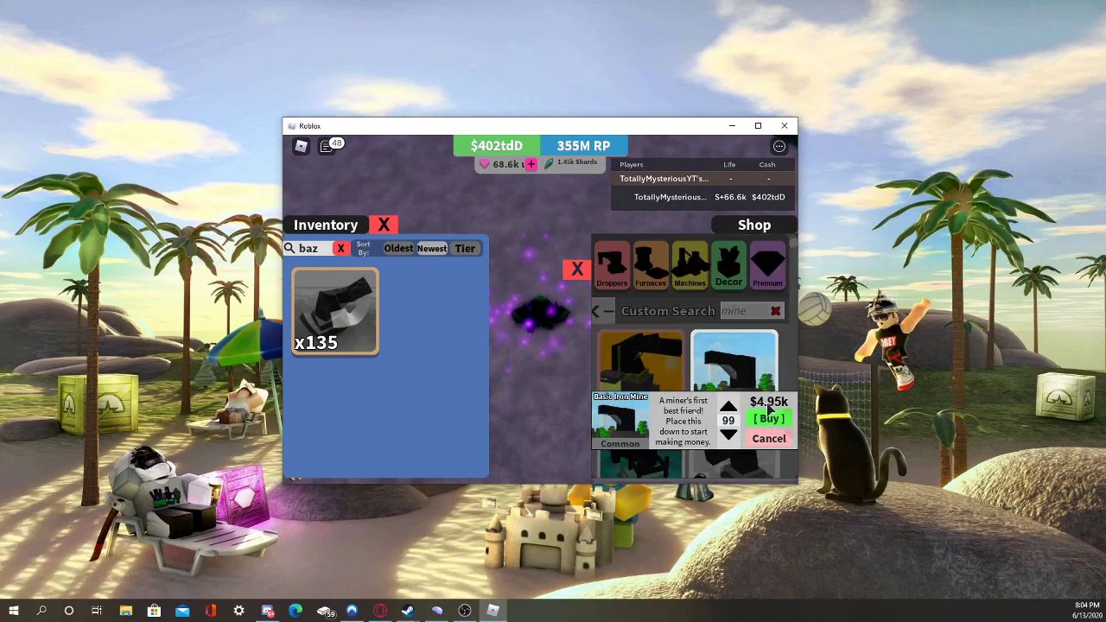
pyautogui.click(754, 419)
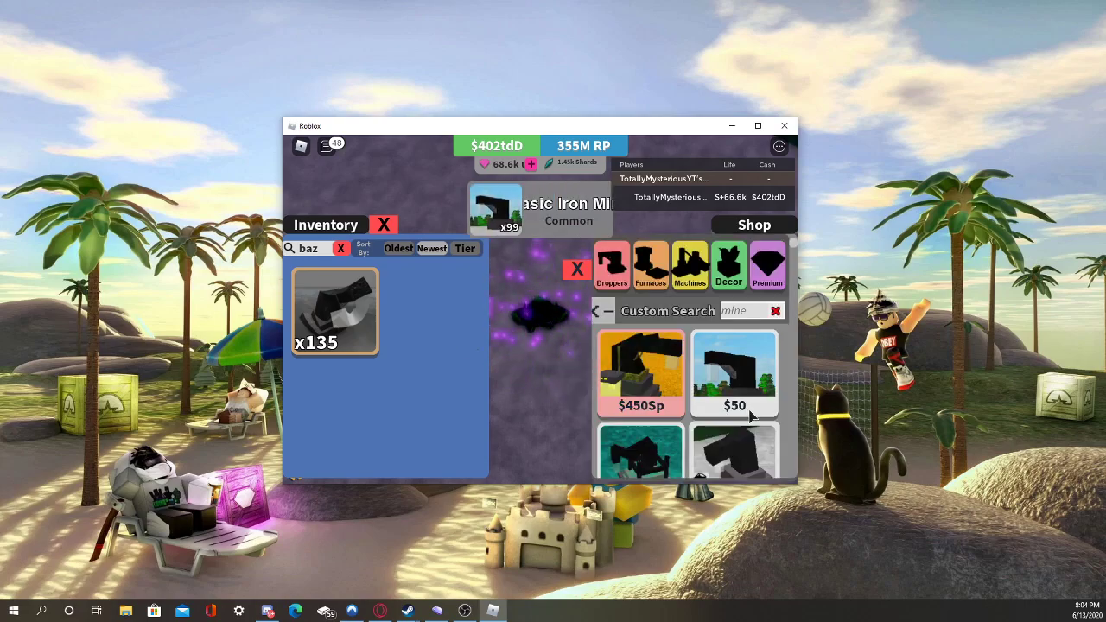
# - Buy nine more batches of 99 Basic Iron Mines
pyautogui.click(756, 418)
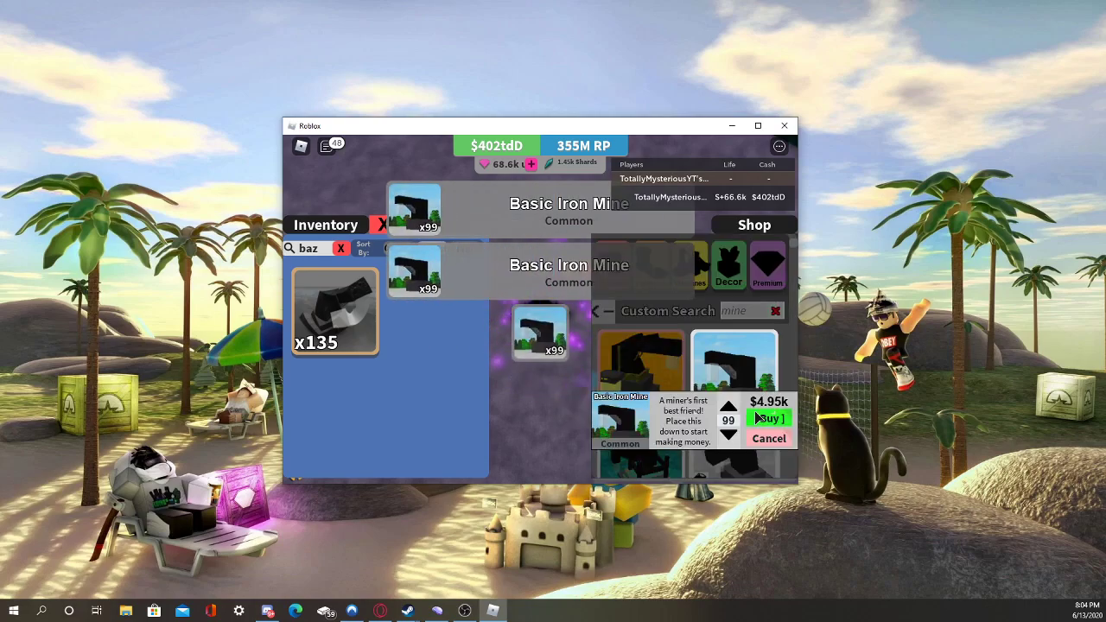
pyautogui.click(758, 418)
pyautogui.click(758, 419)
pyautogui.click(758, 418)
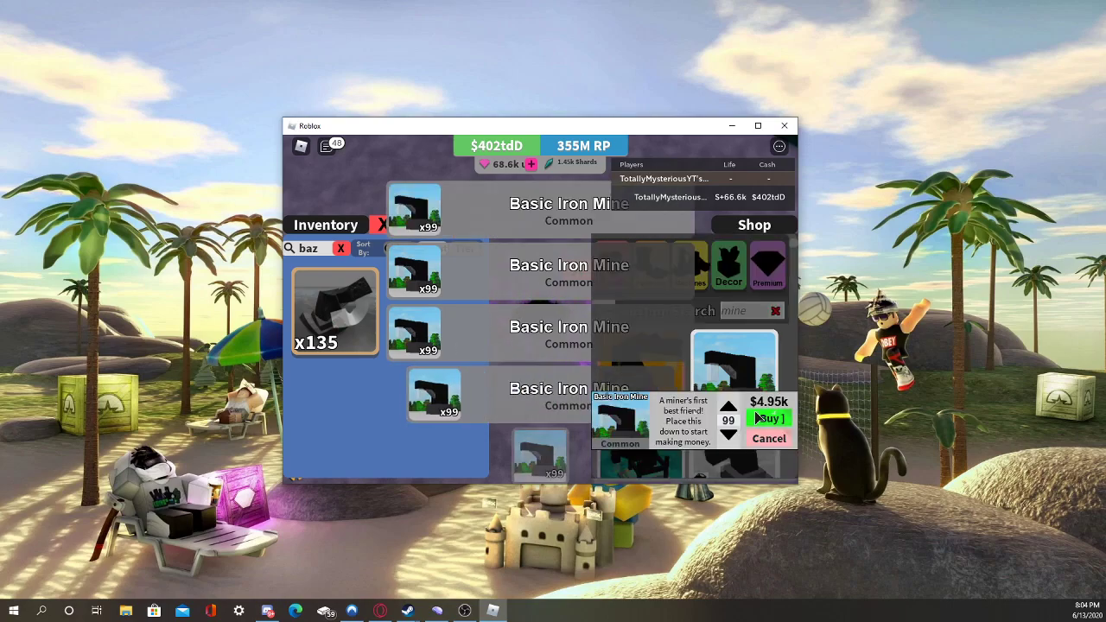
pyautogui.click(759, 418)
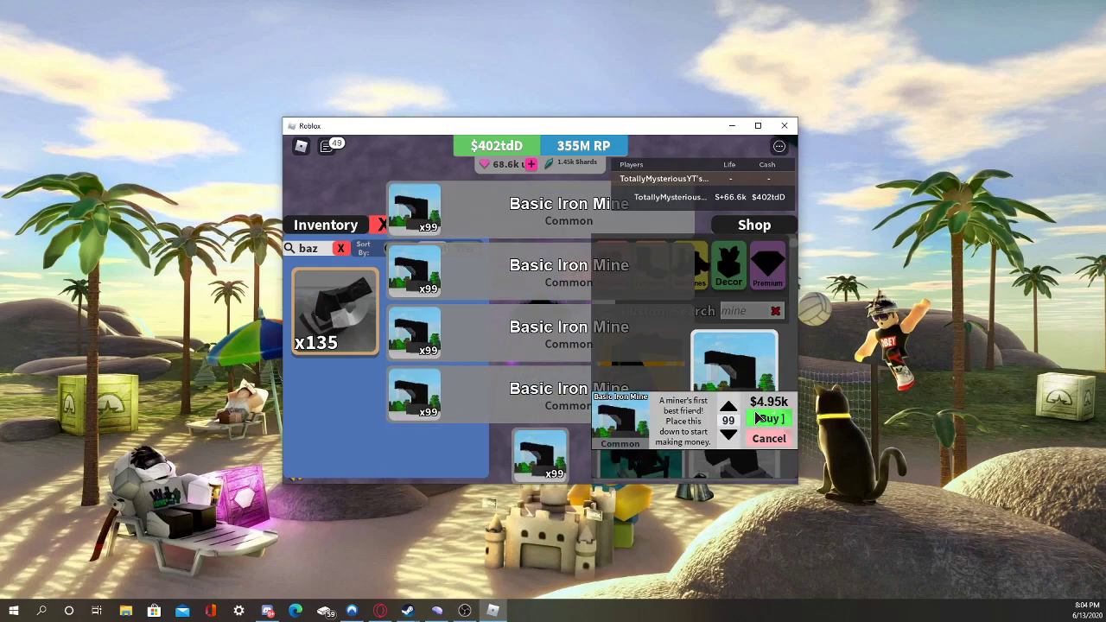
pyautogui.click(758, 418)
pyautogui.click(758, 418)
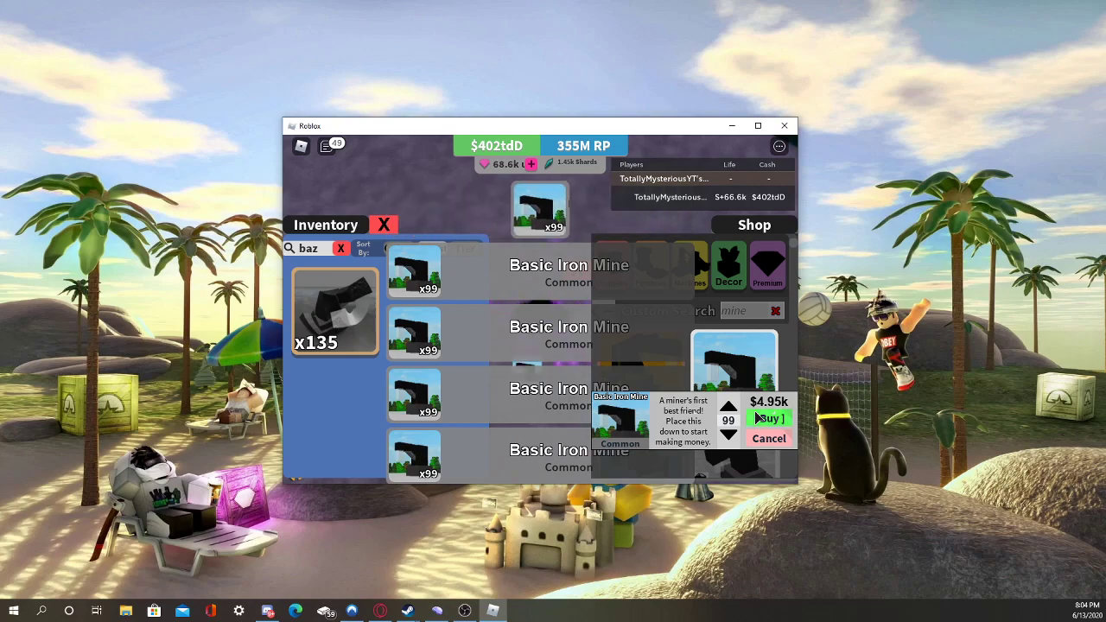
pyautogui.click(758, 418)
pyautogui.click(759, 418)
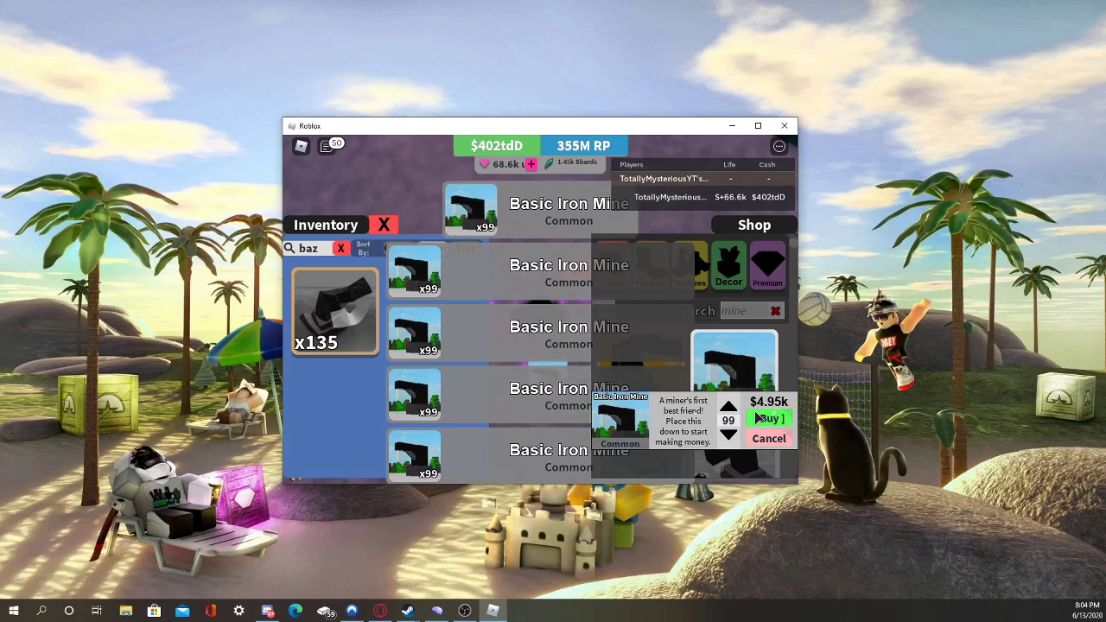
# - Buy one more 99-unit batch of Basic Iron Mines from the purchase popup
pyautogui.click(758, 419)
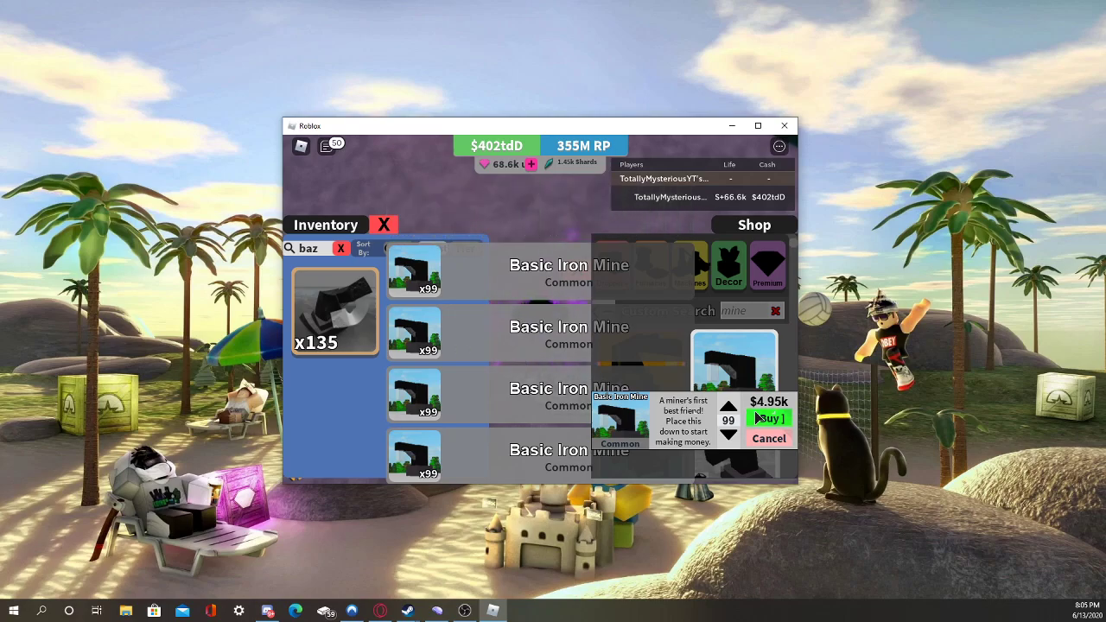